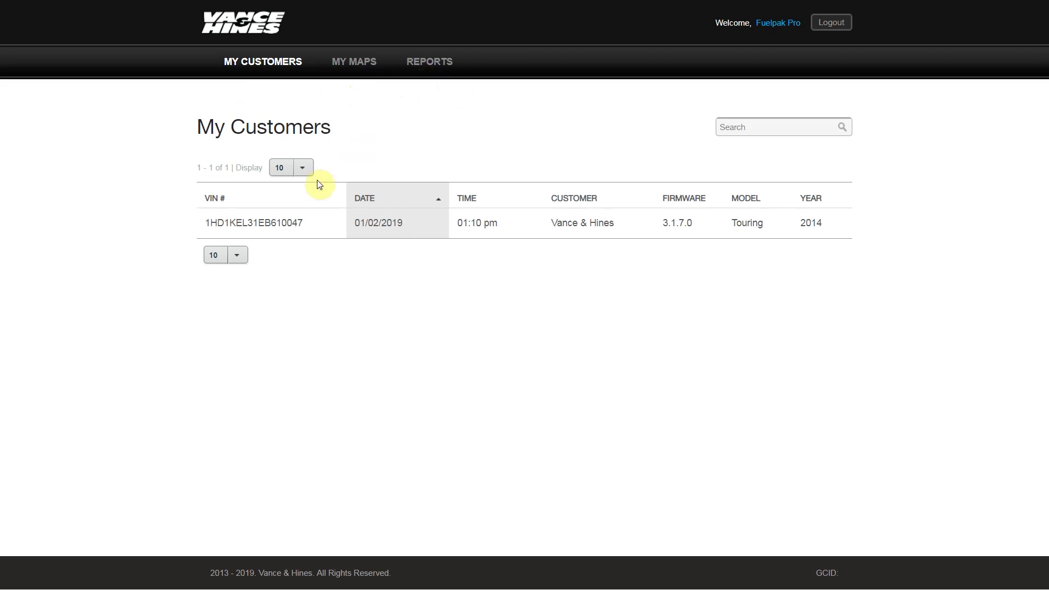
Open the listed Touring customer's details and review all table sections of the current map
left_click(258, 224)
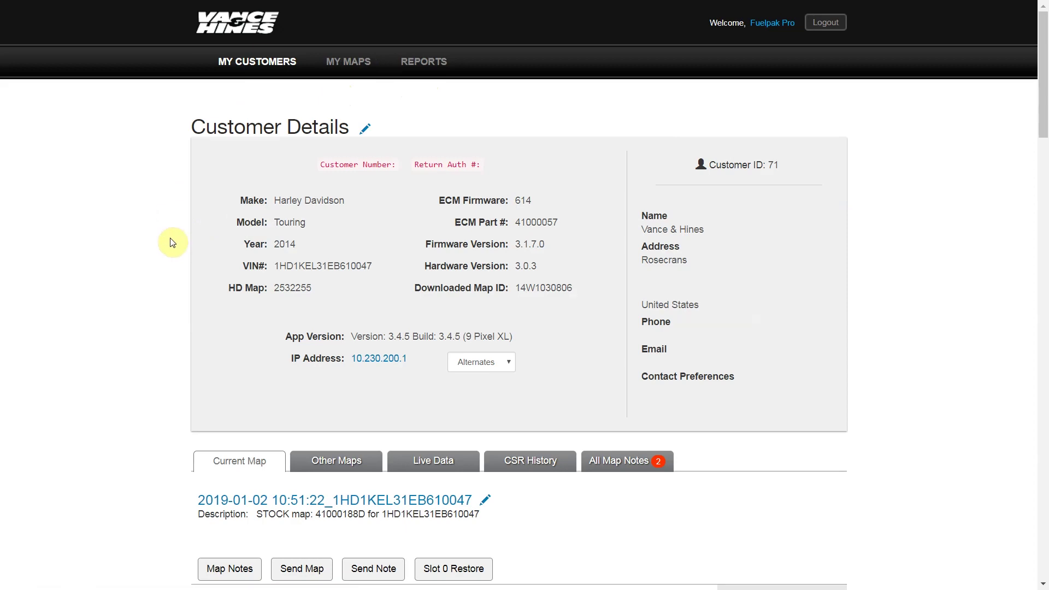
scroll(172, 241, "down", 5)
scroll(173, 242, "down", 5)
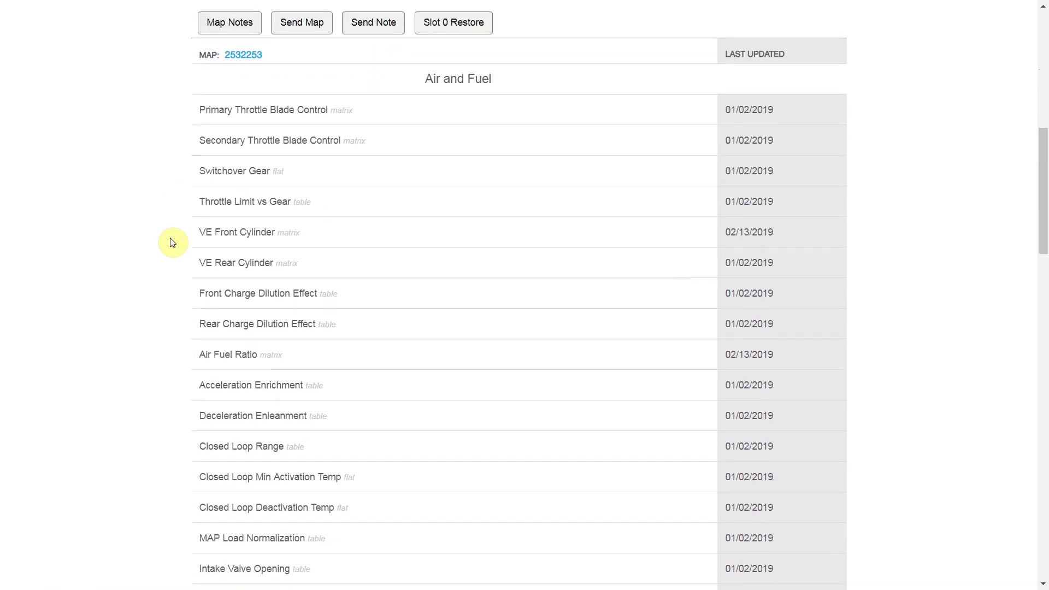
scroll(172, 243, "down", 14)
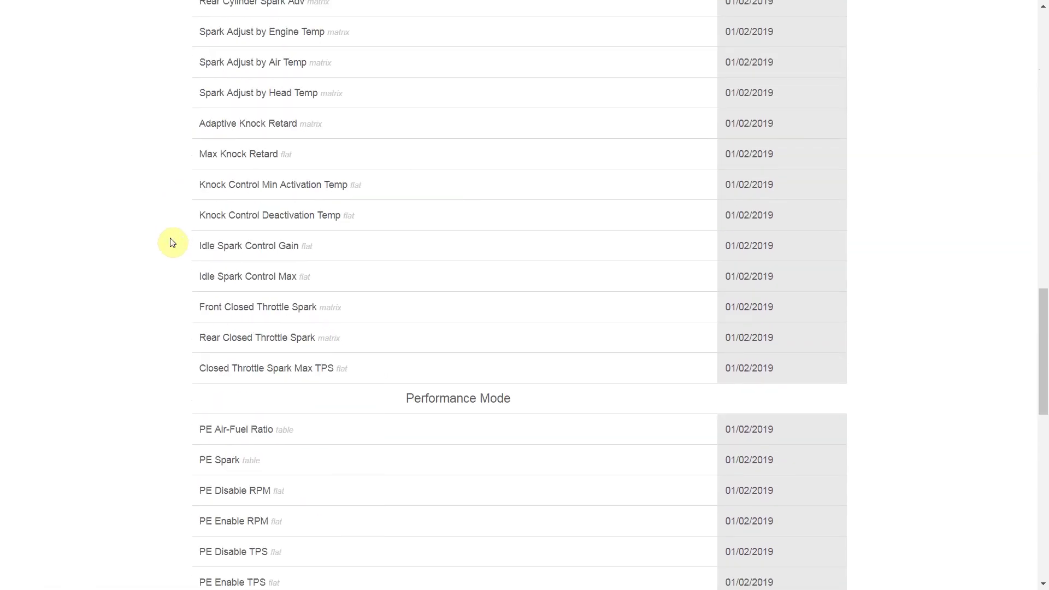
scroll(173, 242, "down", 11)
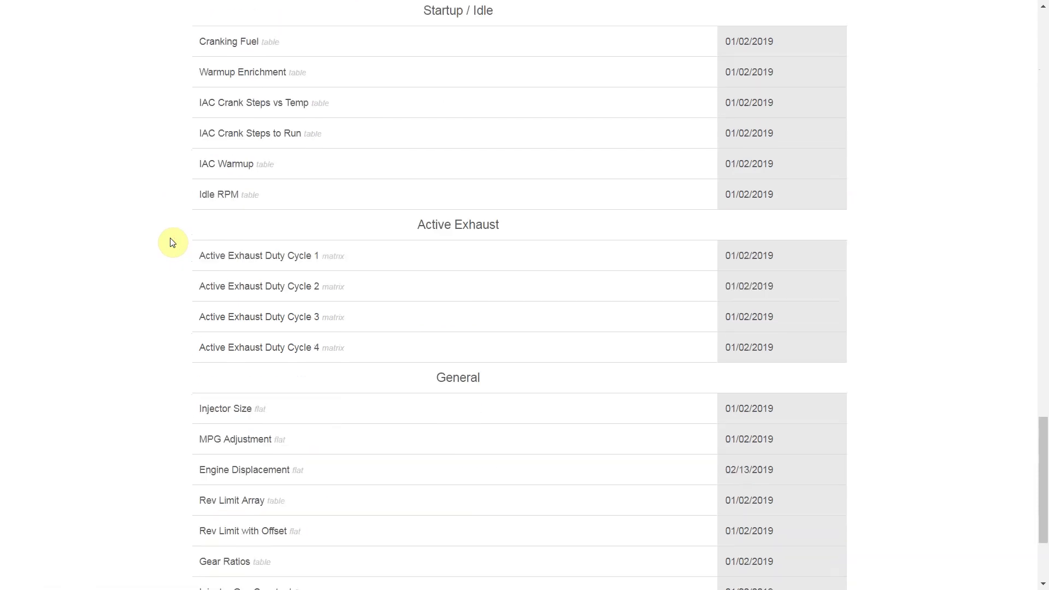
scroll(172, 243, "down", 3)
left_click_drag(1044, 543, 1025, 137)
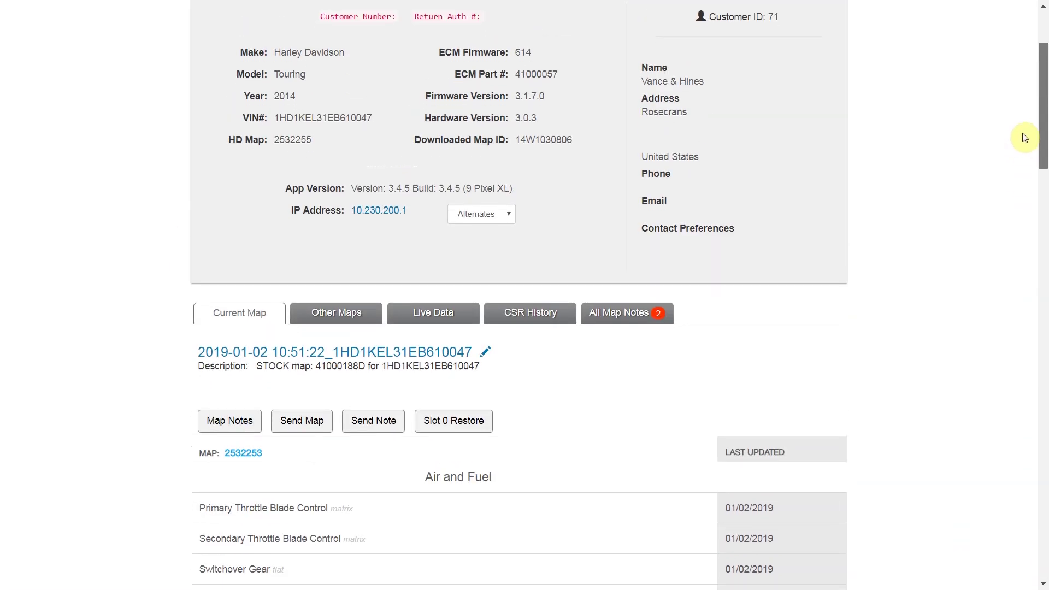
In the Air Fuel Ratio matrix, add .5 to the cells at 1500–2250 RPM under pressures 40–60, except the 2250 RPM/50 cell
scroll(1025, 138, "down", 1)
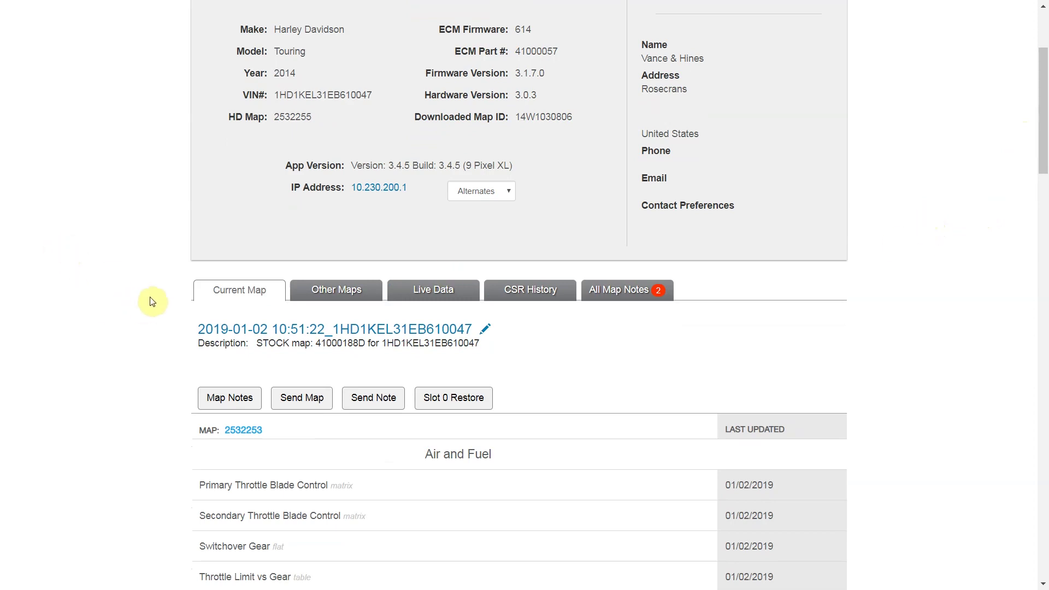
scroll(152, 302, "down", 4)
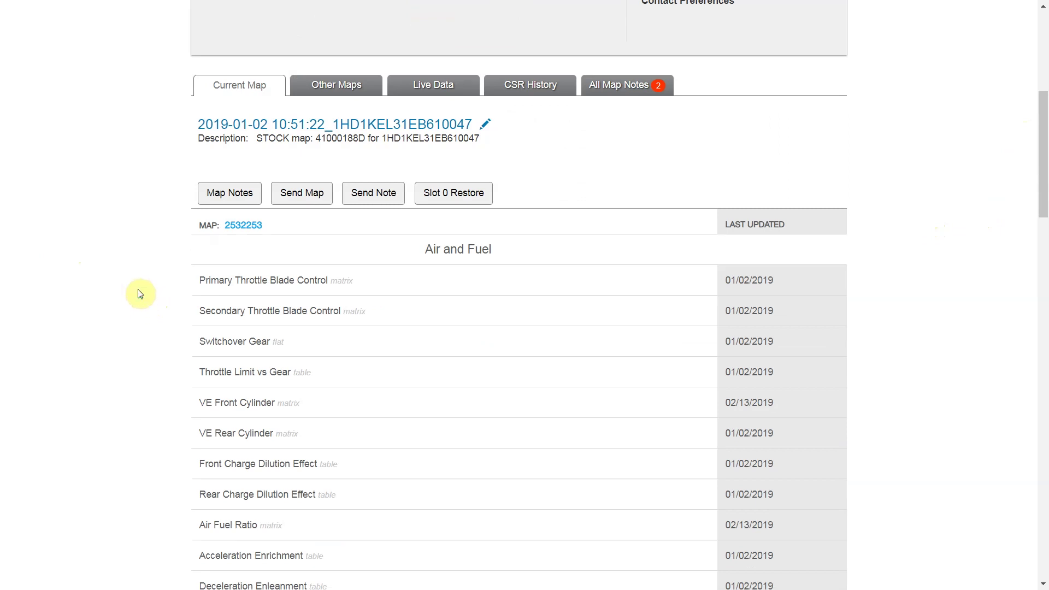
scroll(140, 294, "down", 3)
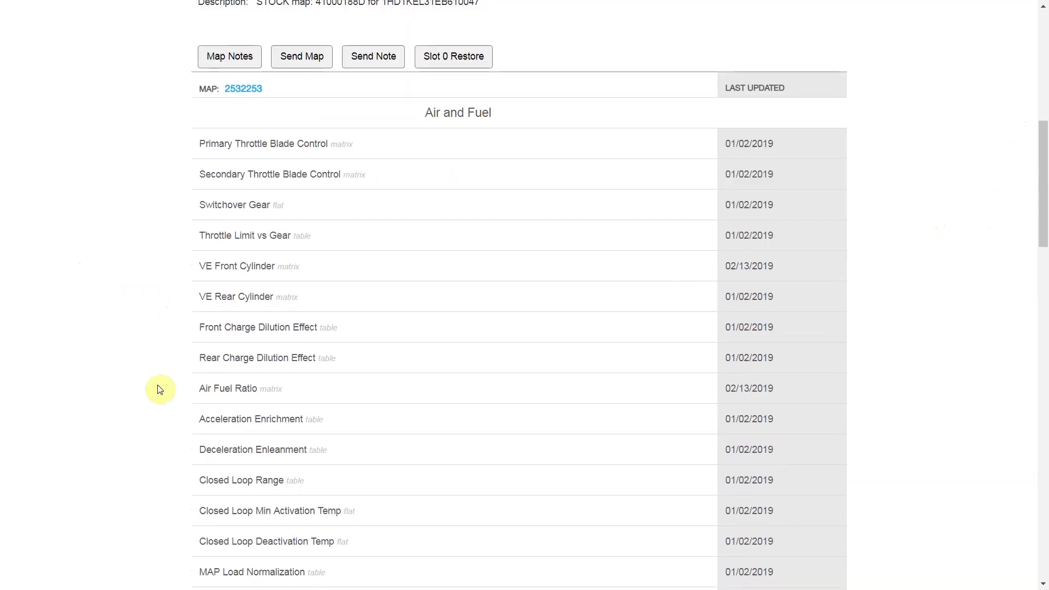
left_click(208, 388)
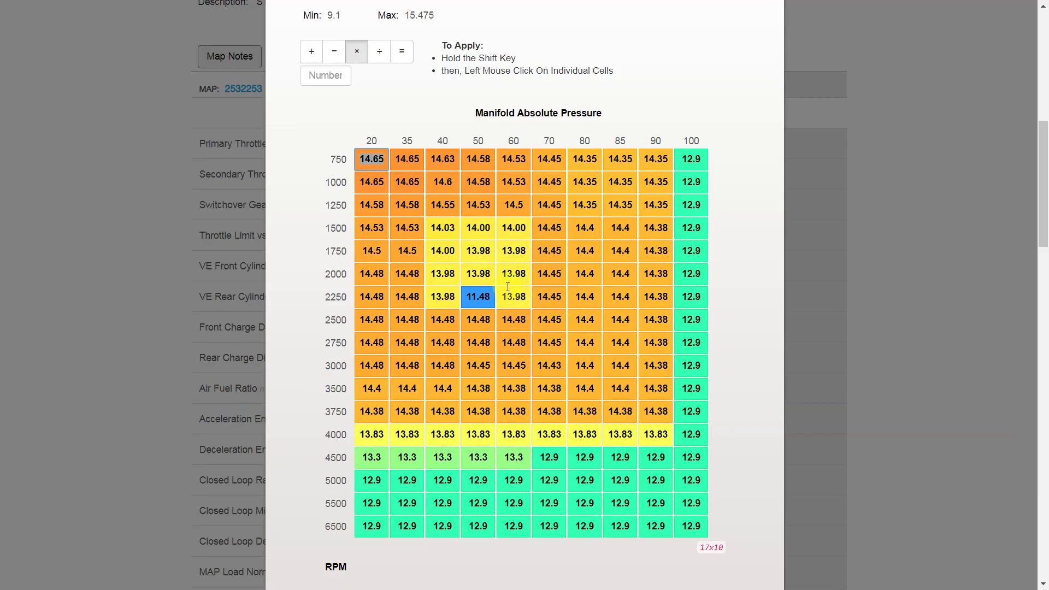
scroll(385, 350, "up", 1)
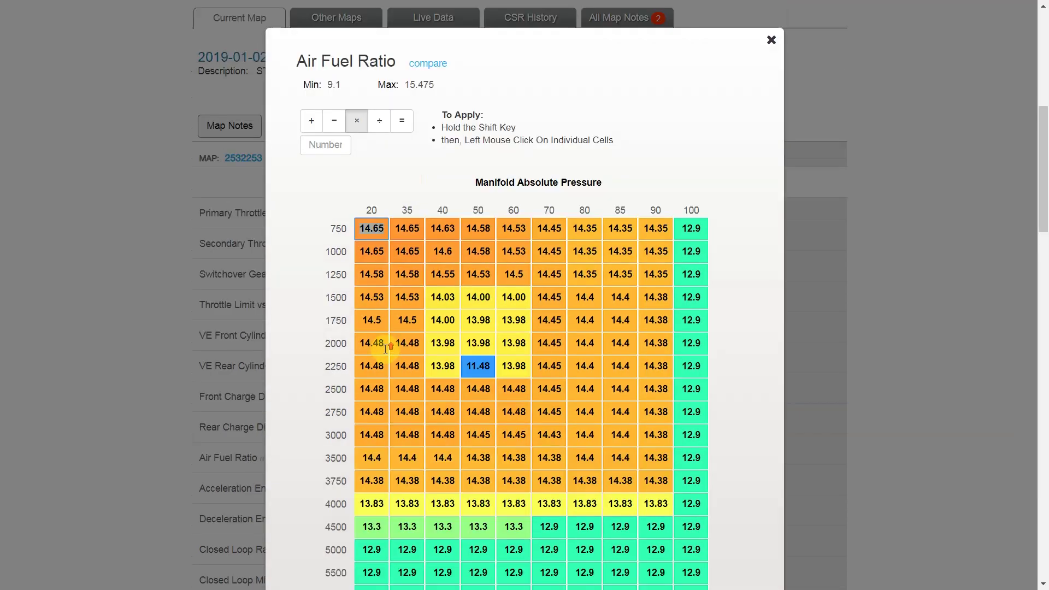
scroll(385, 348, "up", 1)
left_click(311, 188)
left_click(321, 211)
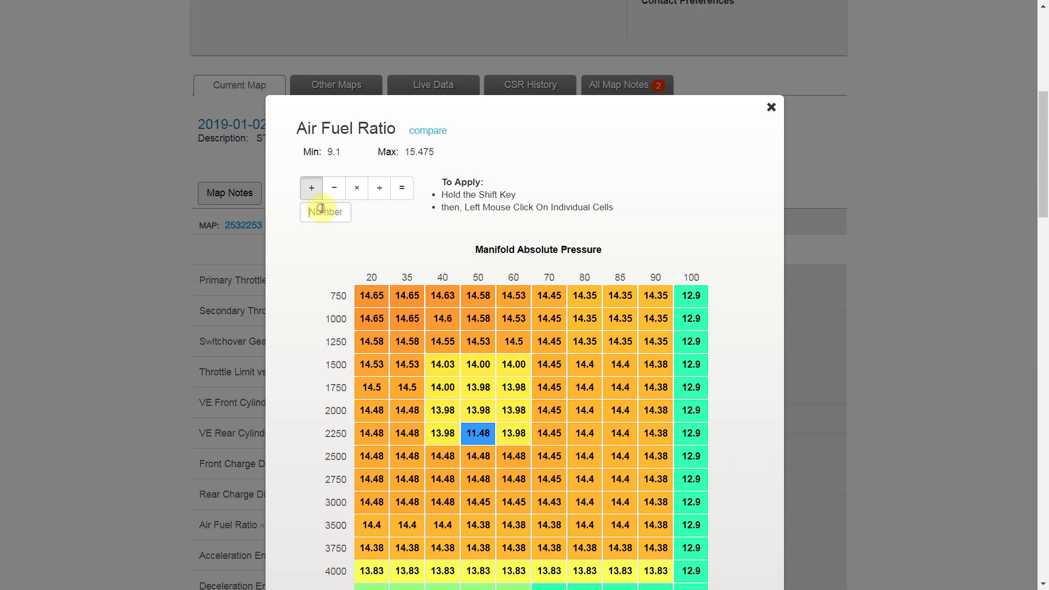
type(".5")
scroll(355, 228, "down", 4)
scroll(464, 110, "up", 1)
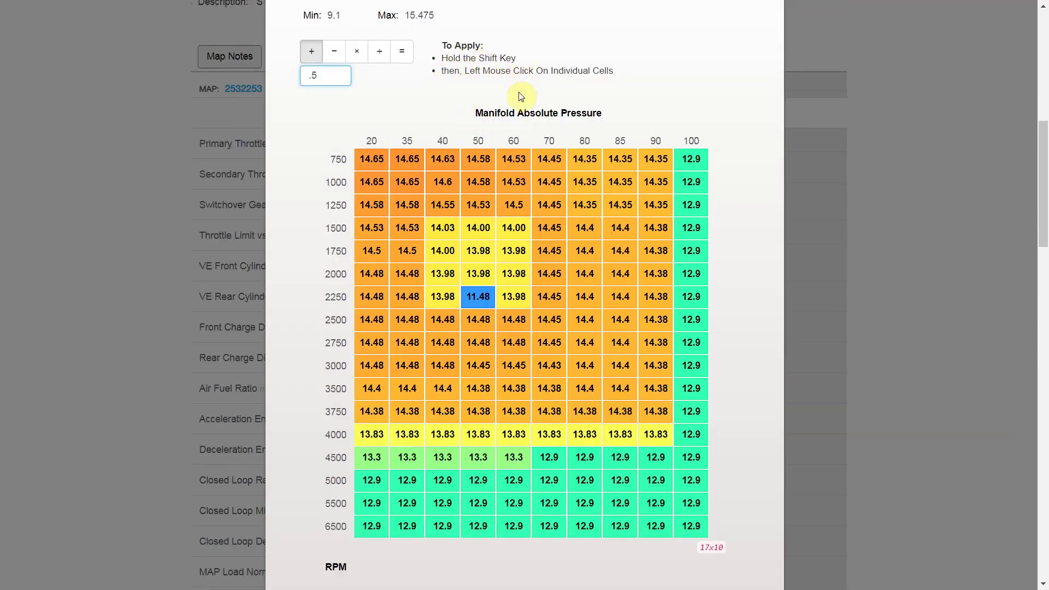
left_click(442, 229, "shift")
left_click(478, 230, "shift")
left_click(516, 230, "shift")
left_click(514, 252, "shift")
left_click(478, 251, "shift")
left_click(442, 251, "shift")
left_click(442, 273, "shift")
left_click(475, 274, "shift")
left_click(513, 274, "shift")
left_click(513, 297, "shift")
left_click(443, 296, "shift")
Raise the 2250 RPM/50 cell to 14.48 by repeatedly adding .5, and save the Air Fuel Ratio changes
left_click(475, 297, "shift")
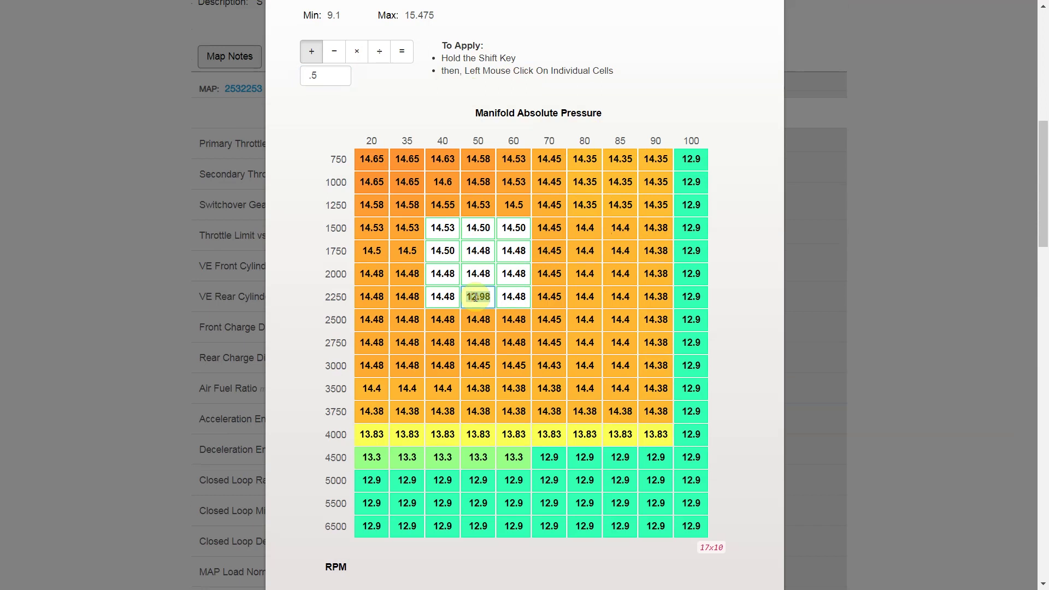
left_click(475, 297, "shift")
left_click(475, 296, "shift")
scroll(483, 295, "down", 1)
left_click(381, 543)
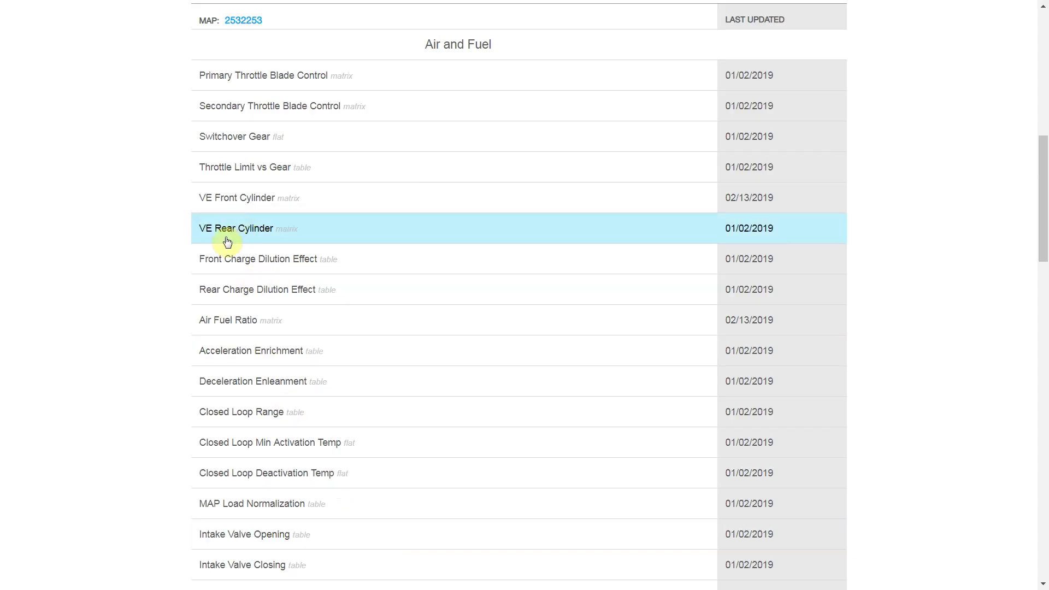
Check the saved Air Fuel Ratio matrix and send the current map to the customer
left_click(232, 322)
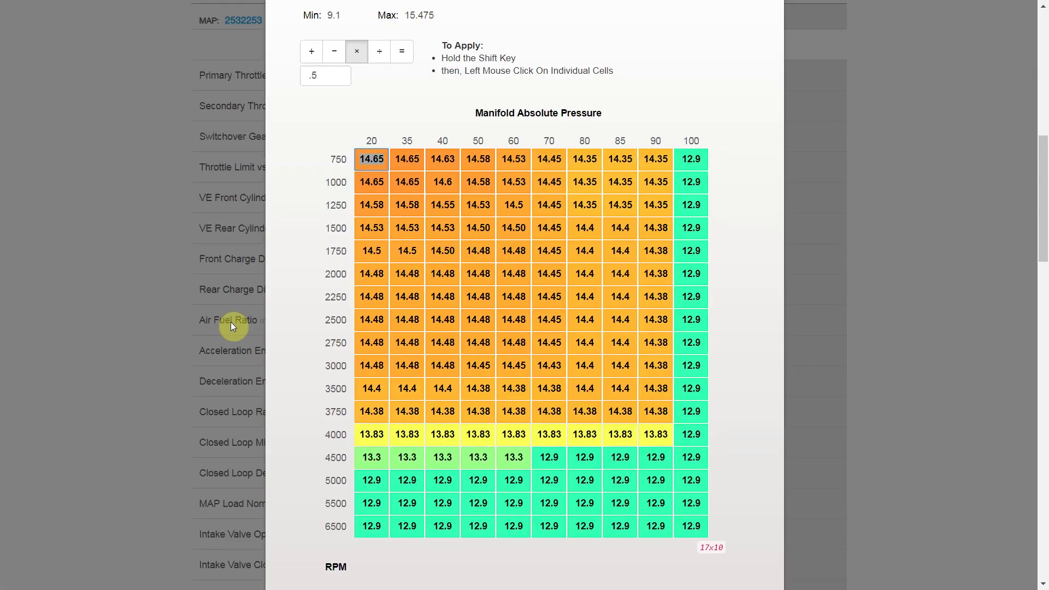
left_click(130, 296)
scroll(134, 293, "up", 4)
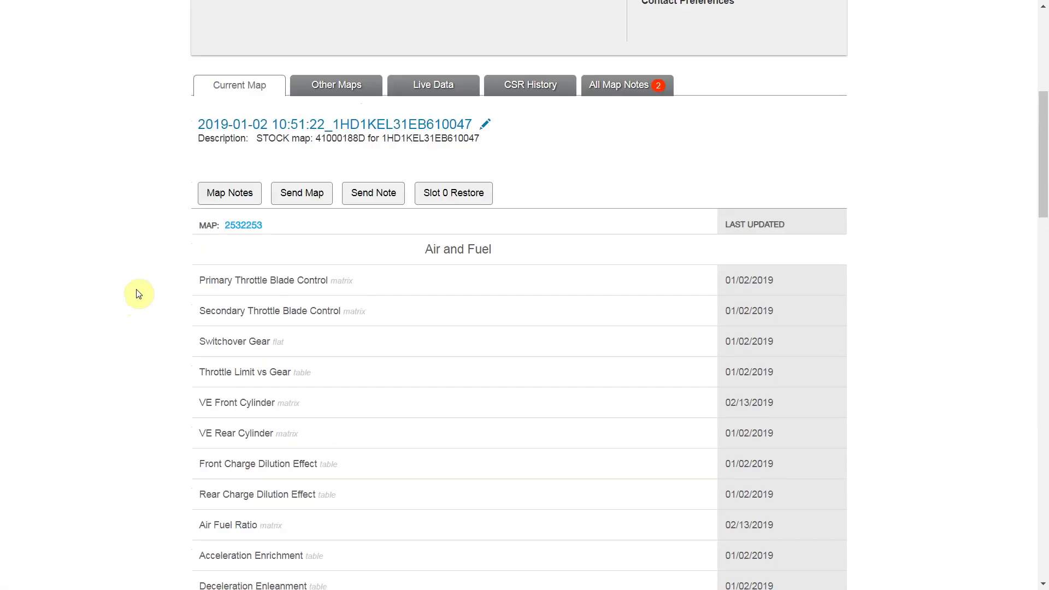
left_click(301, 204)
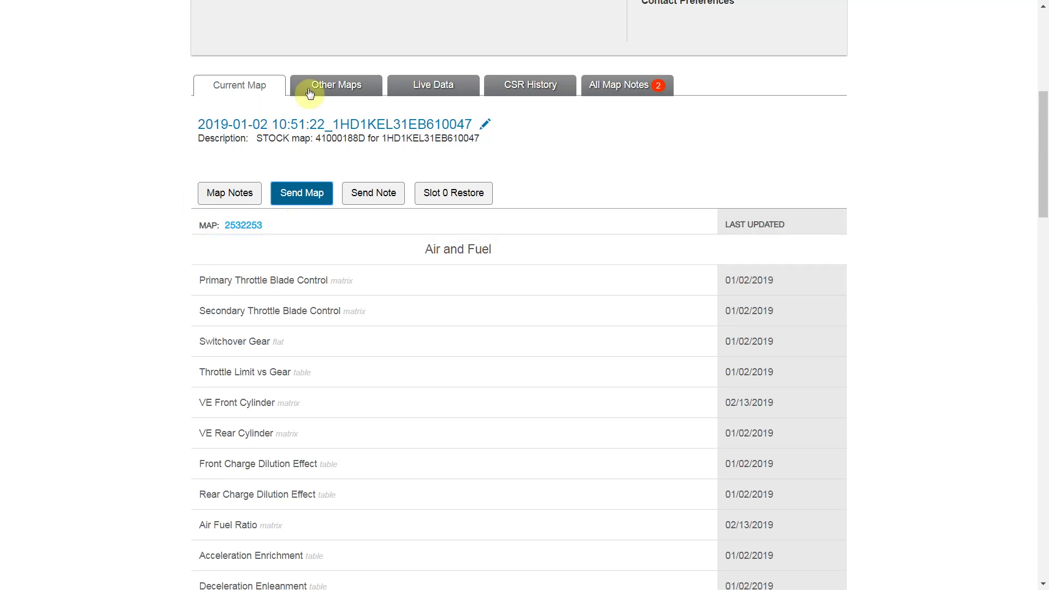
View the list of the customer's other maps along with the customer details
left_click(310, 94)
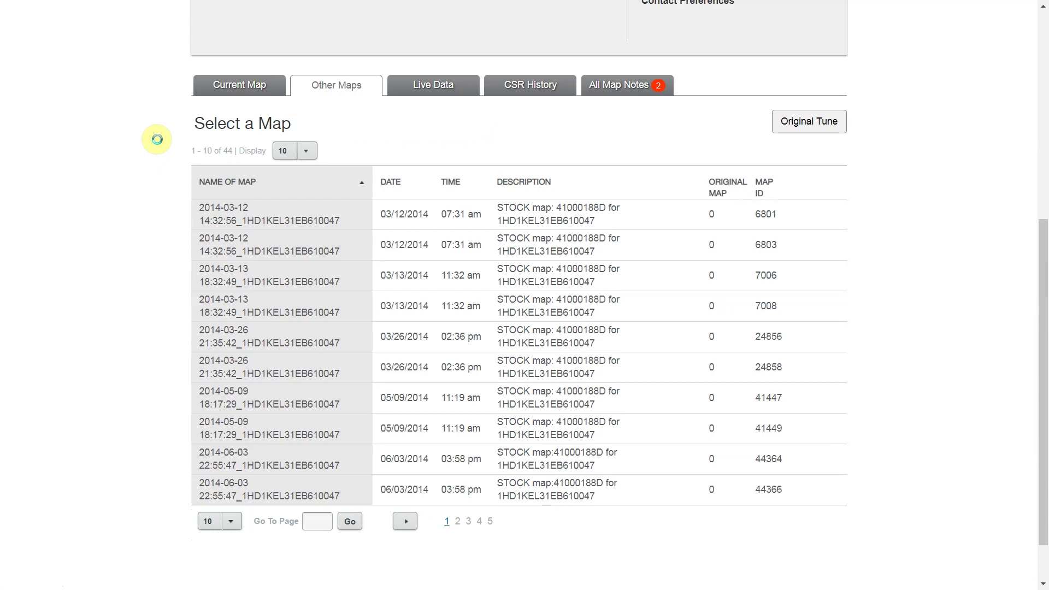
scroll(160, 144, "up", 3)
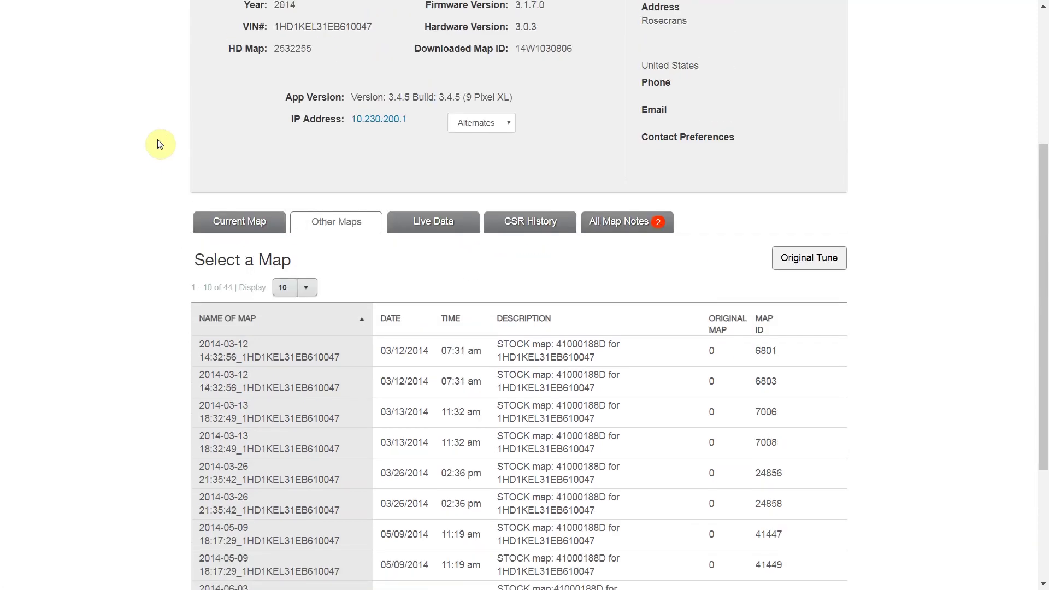
scroll(160, 144, "up", 3)
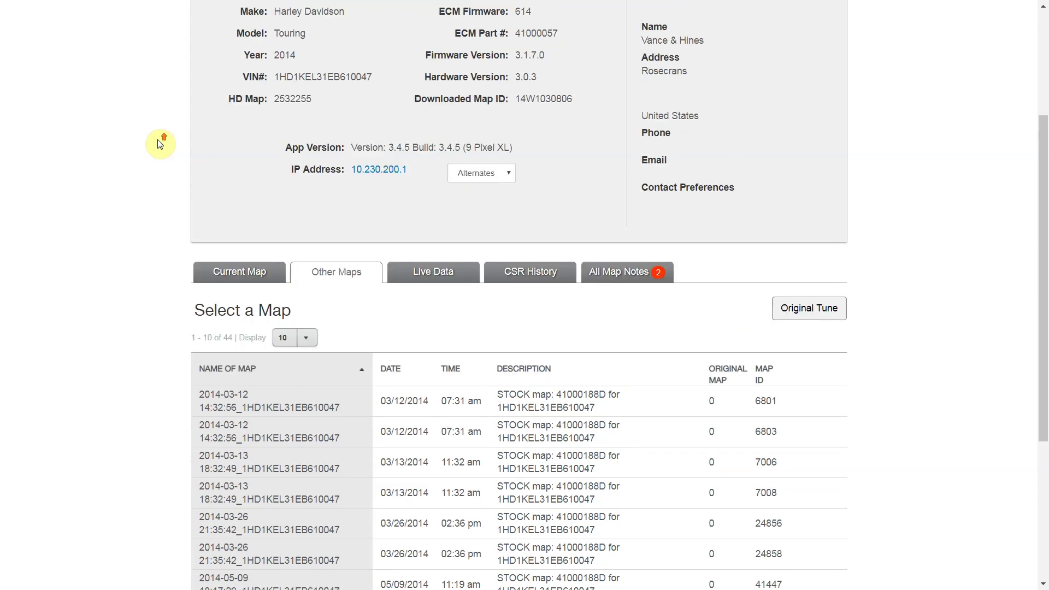
scroll(178, 266, "up", 1)
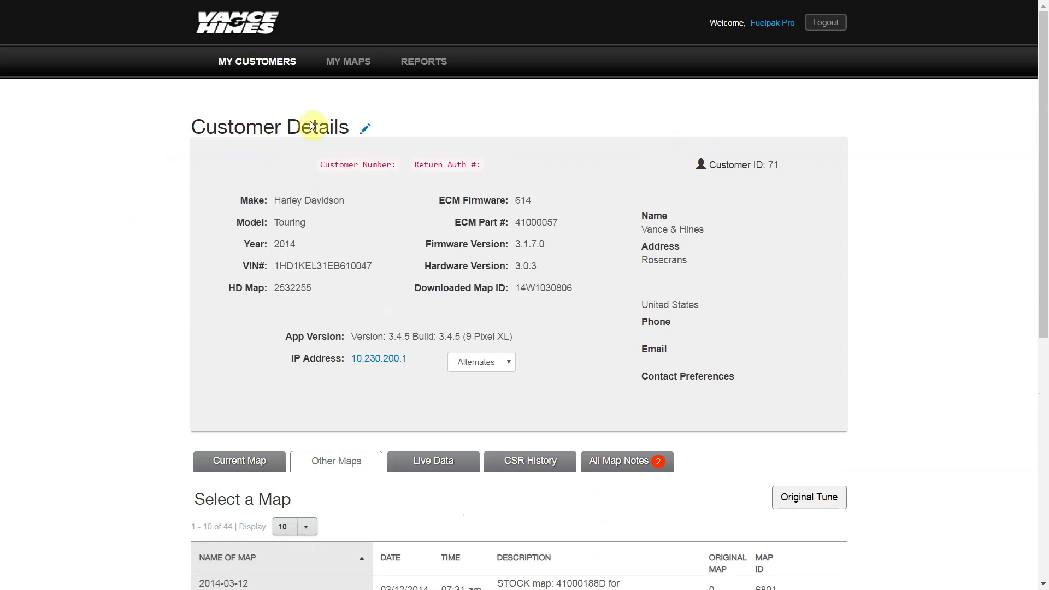
left_click(343, 63)
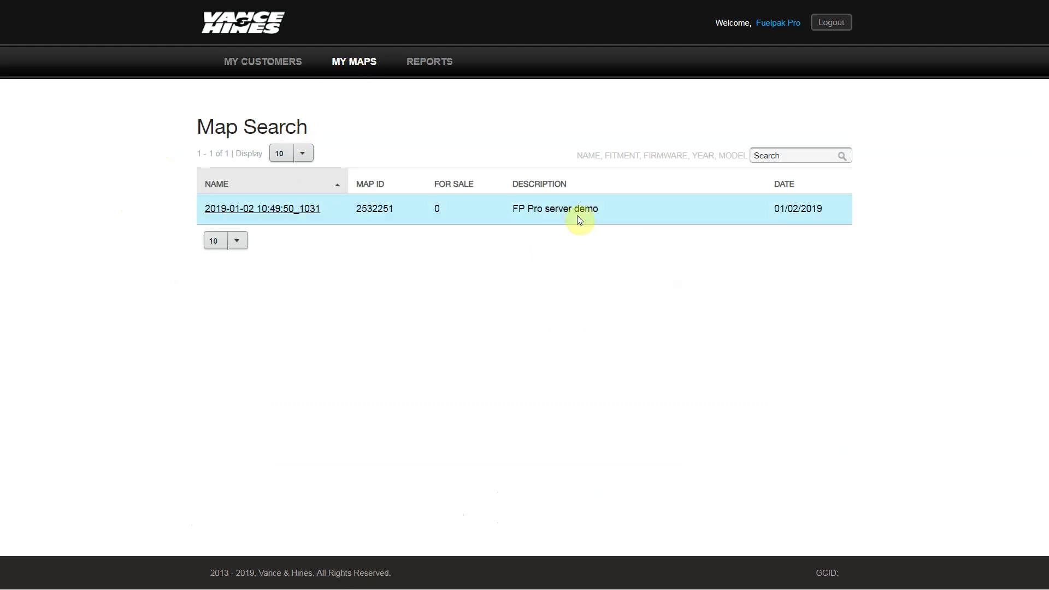
left_click(276, 208)
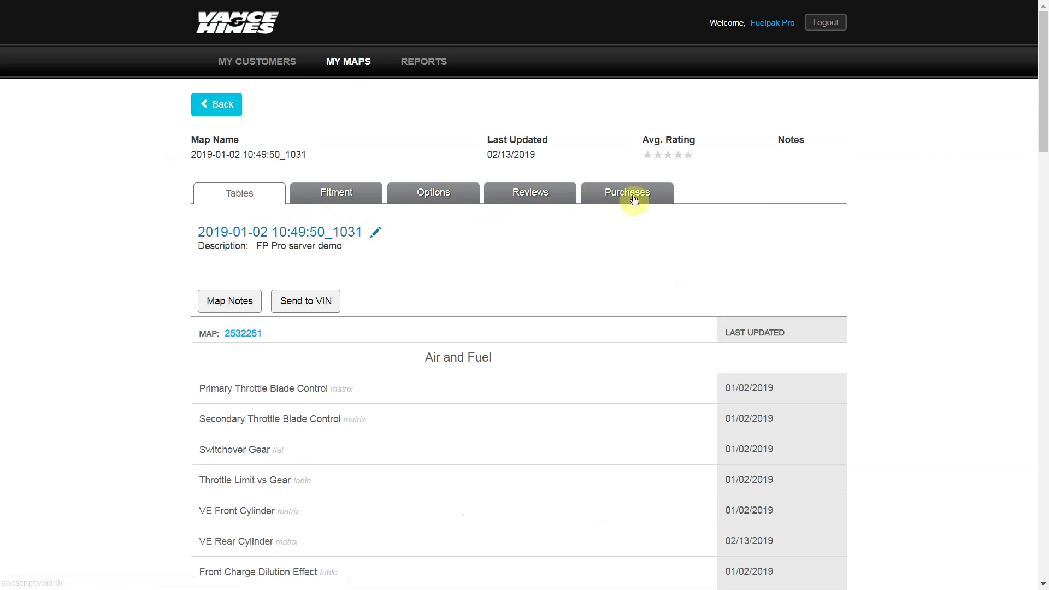
Try "WO, RO, First Last, VIN" as the map's name and cancel the edit
left_click(383, 230)
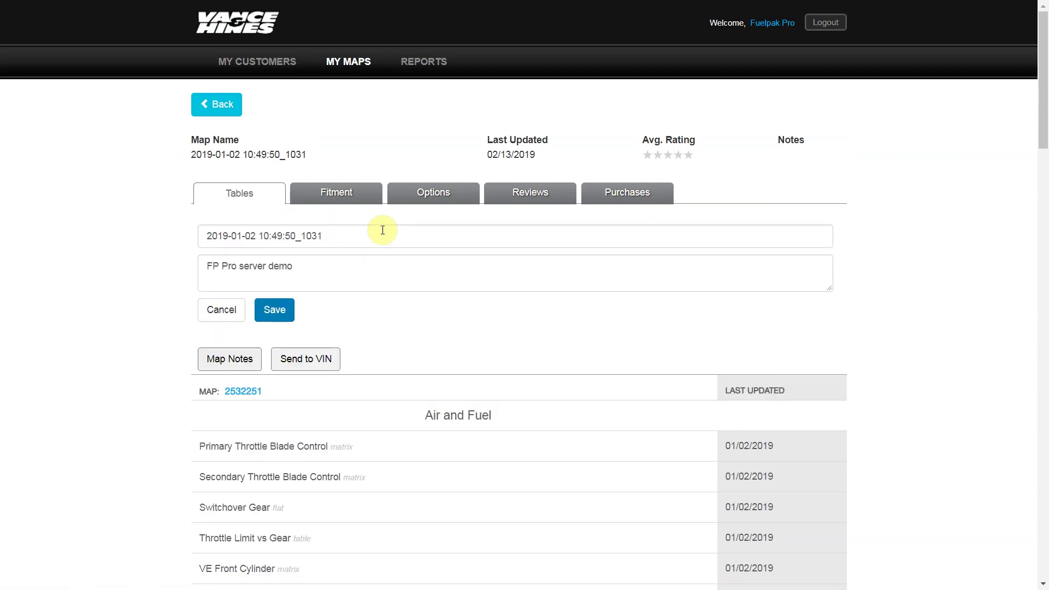
triple_click(383, 230)
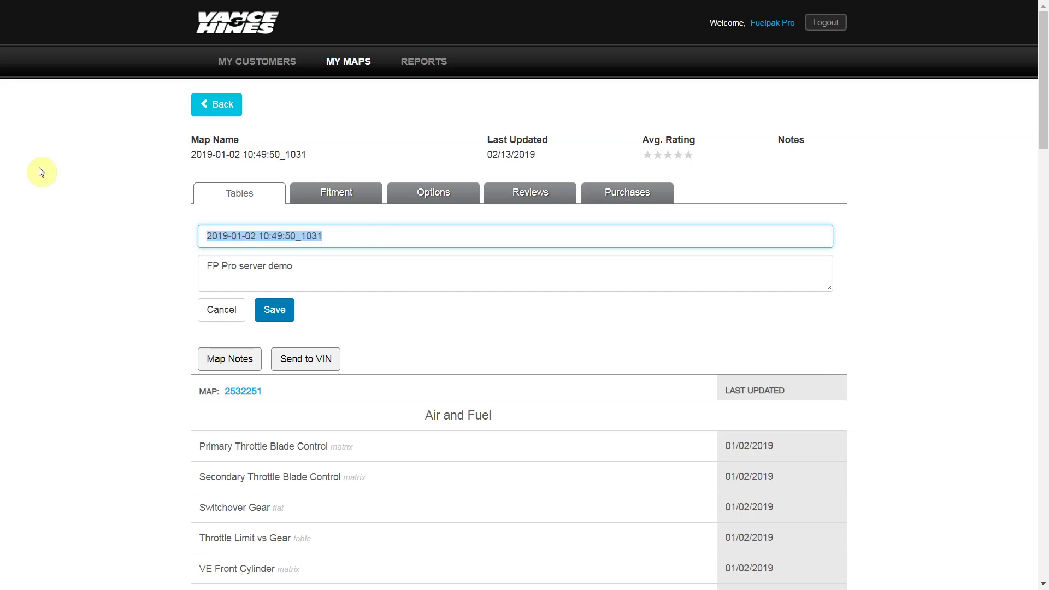
key("BackSpace")
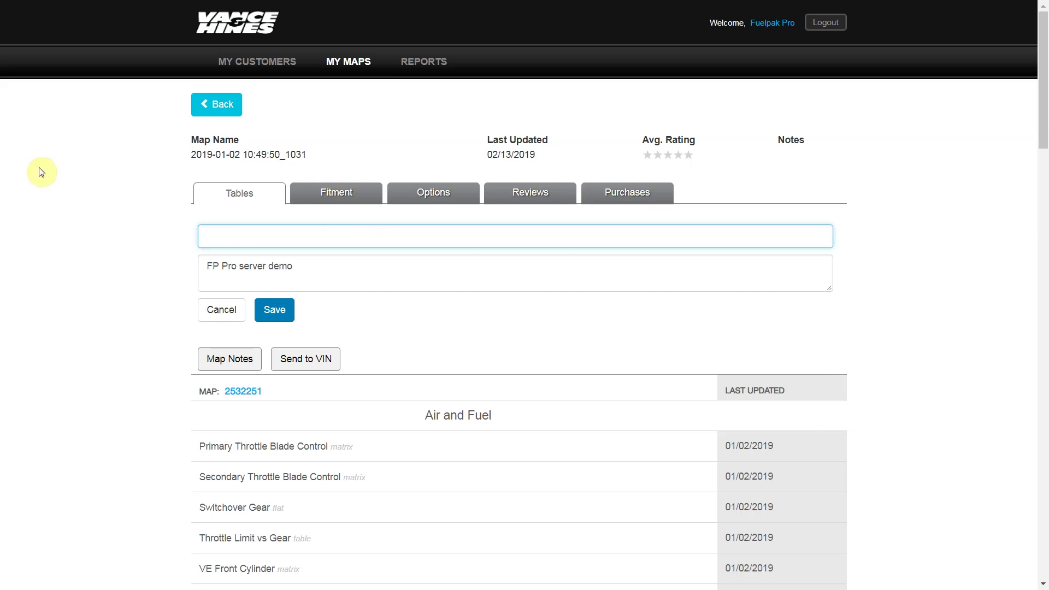
type("WO, RO, First  Last, ")
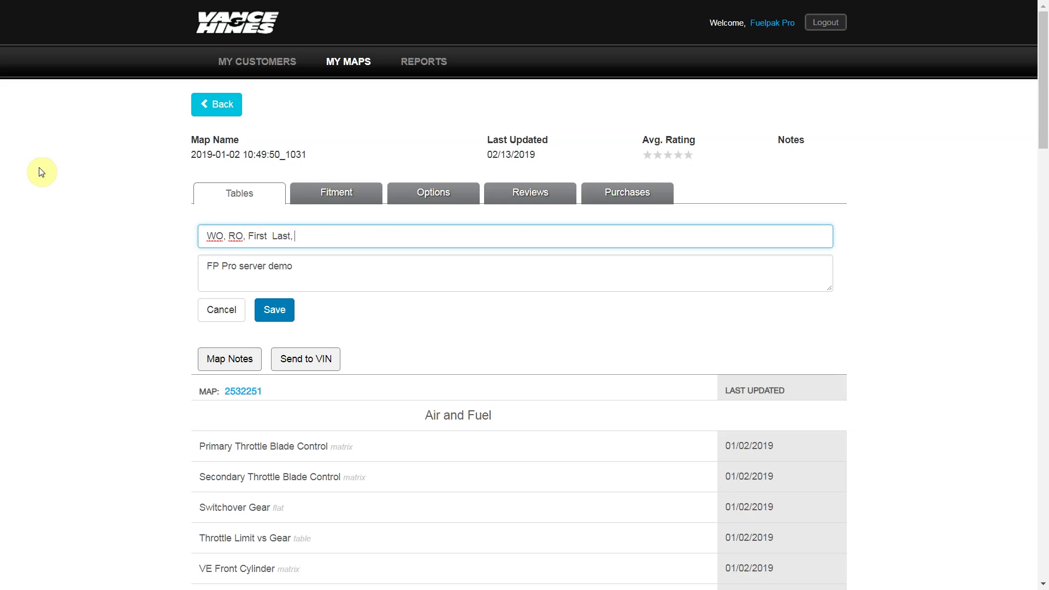
type("VIN")
left_click(214, 315)
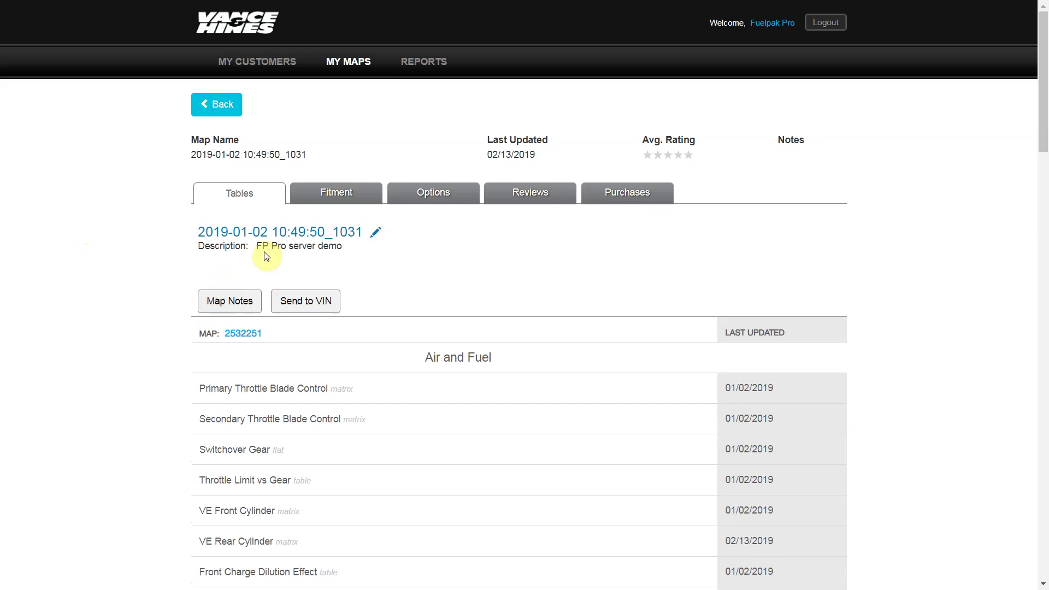
scroll(134, 219, "down", 1)
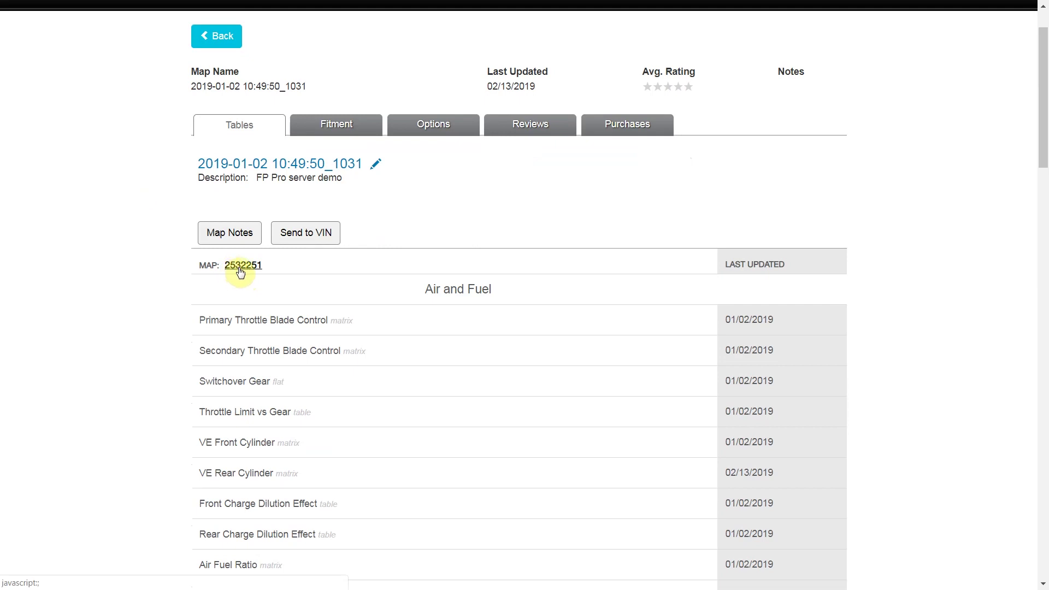
left_click_drag(265, 267, 228, 262)
left_click(142, 285)
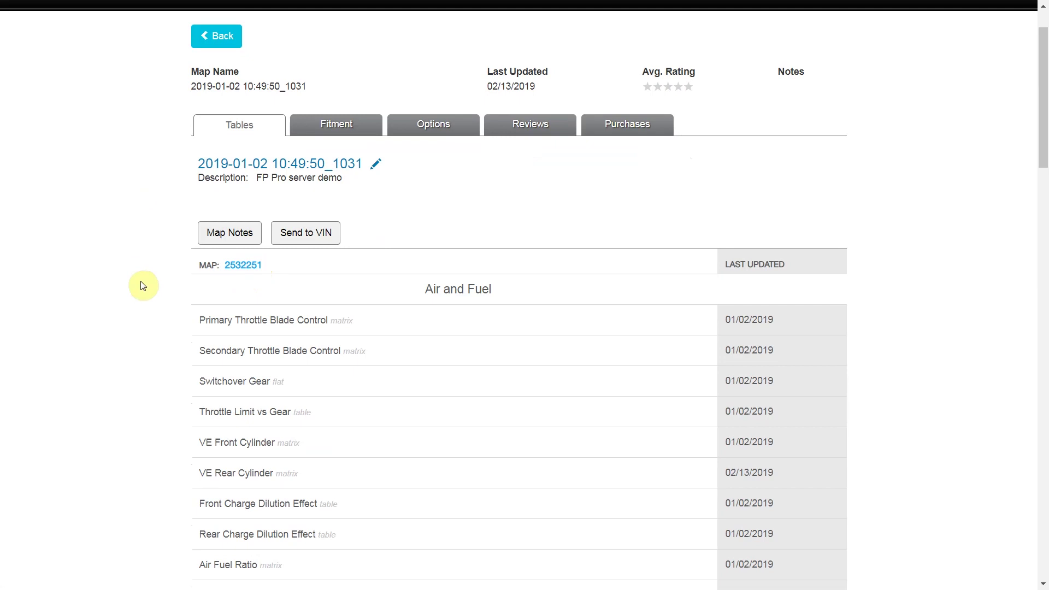
Open the map's VE Front Cylinder matrix and set the cell adjustment to add 2.5
scroll(134, 265, "down", 3)
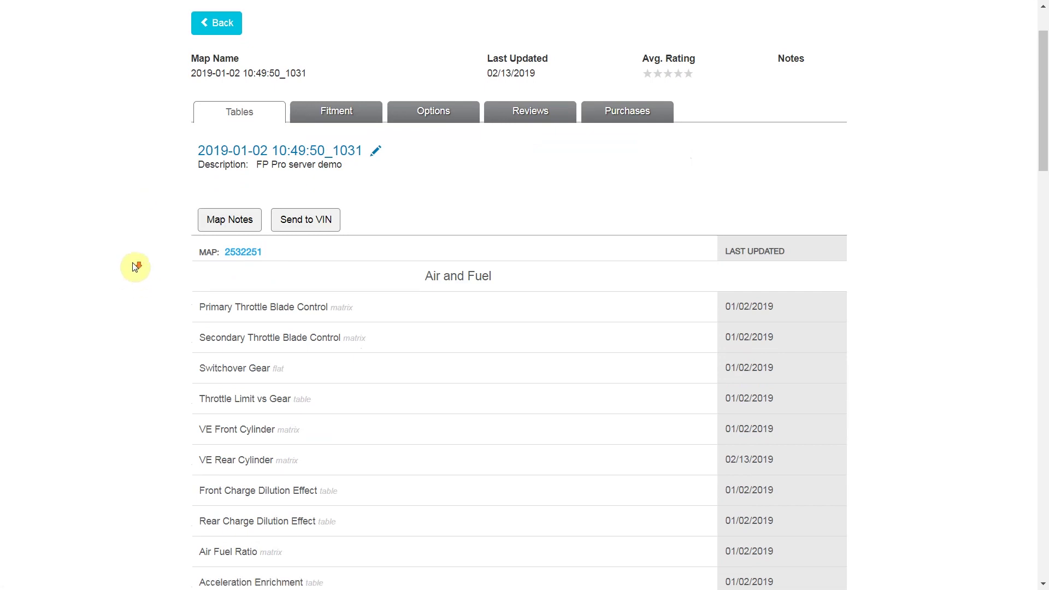
scroll(135, 267, "down", 1)
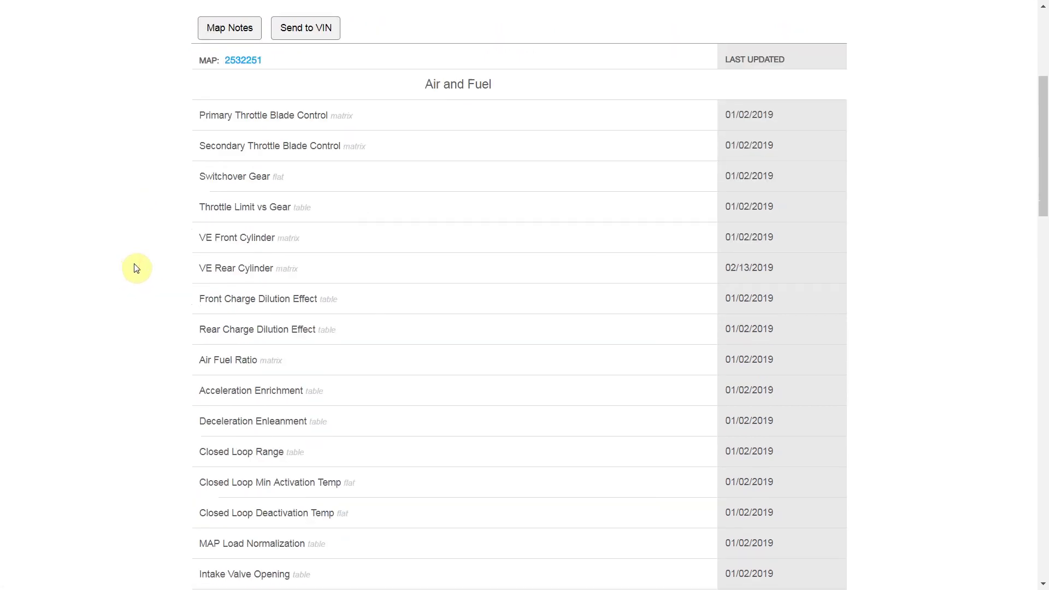
left_click(217, 242)
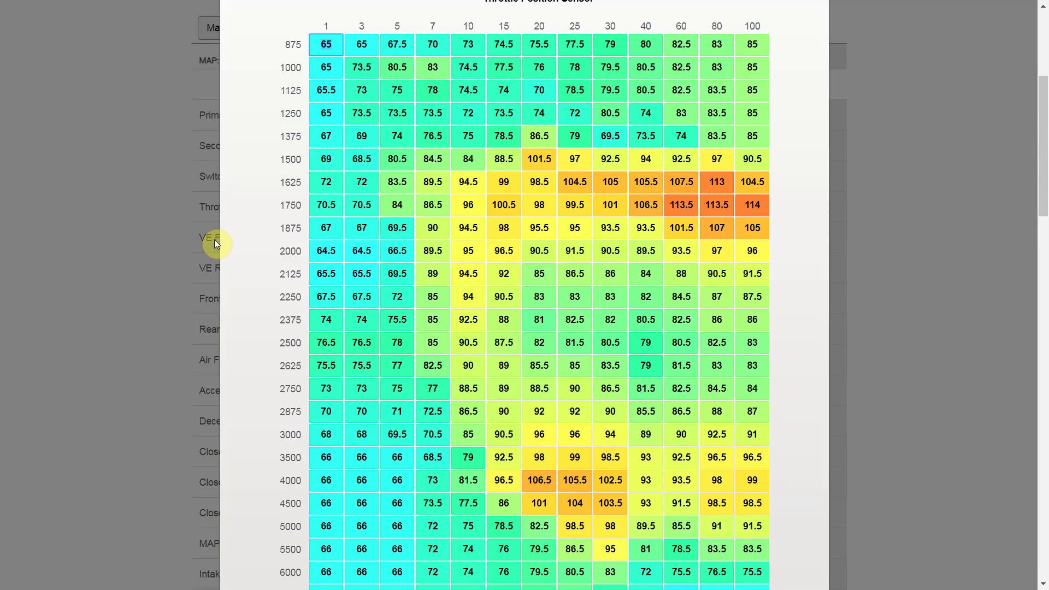
scroll(347, 288, "up", 2)
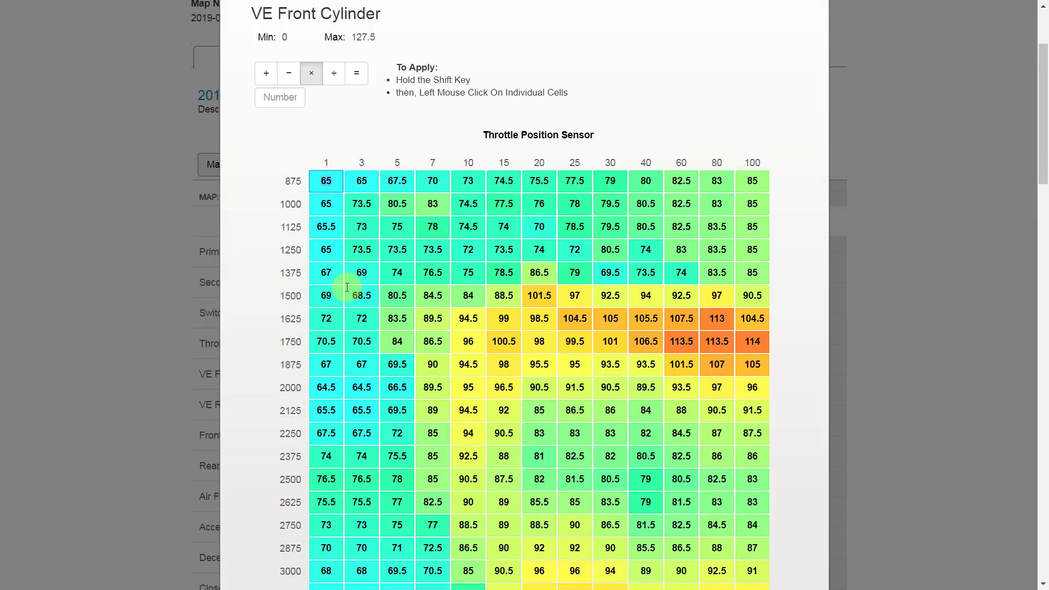
left_click(267, 76)
left_click(274, 101)
type("2.5")
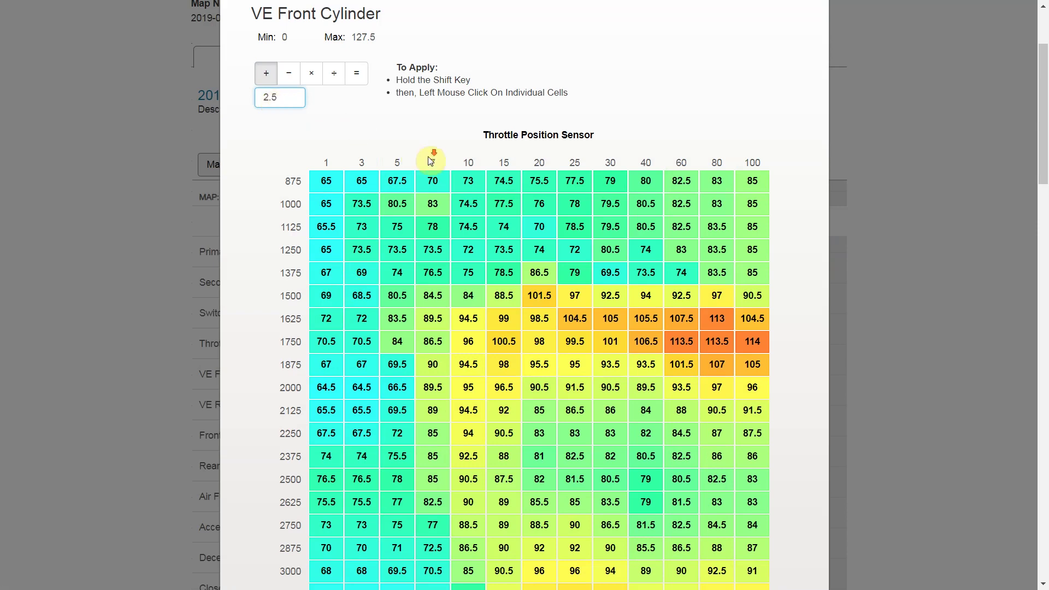
Raise the cells in throttle columns 40 to 100 to 98, 101, 103, 101.5 at 4000 RPM and 98, 96.5, 101, 103.5 at 4500 RPM
scroll(439, 175, "down", 3)
double_click(652, 412)
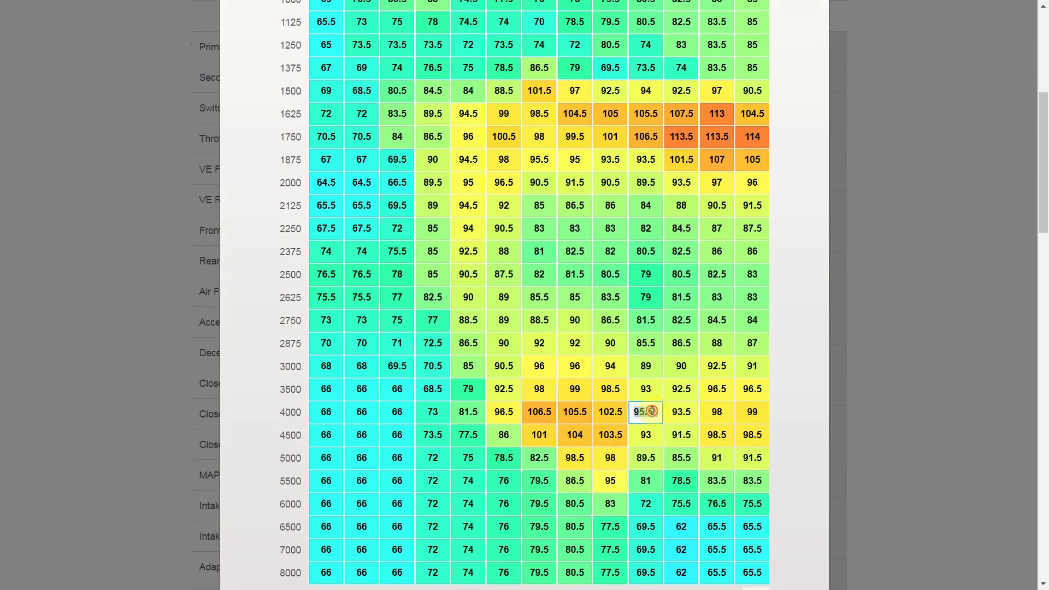
double_click(647, 434)
double_click(680, 433)
double_click(682, 413)
double_click(715, 412)
double_click(716, 433)
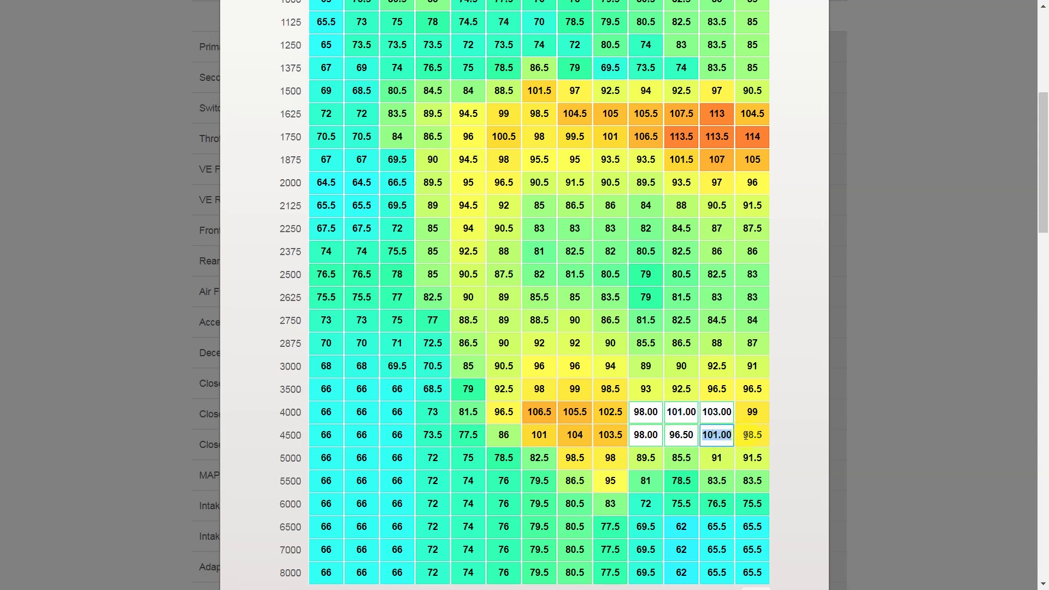
double_click(750, 434)
double_click(754, 418)
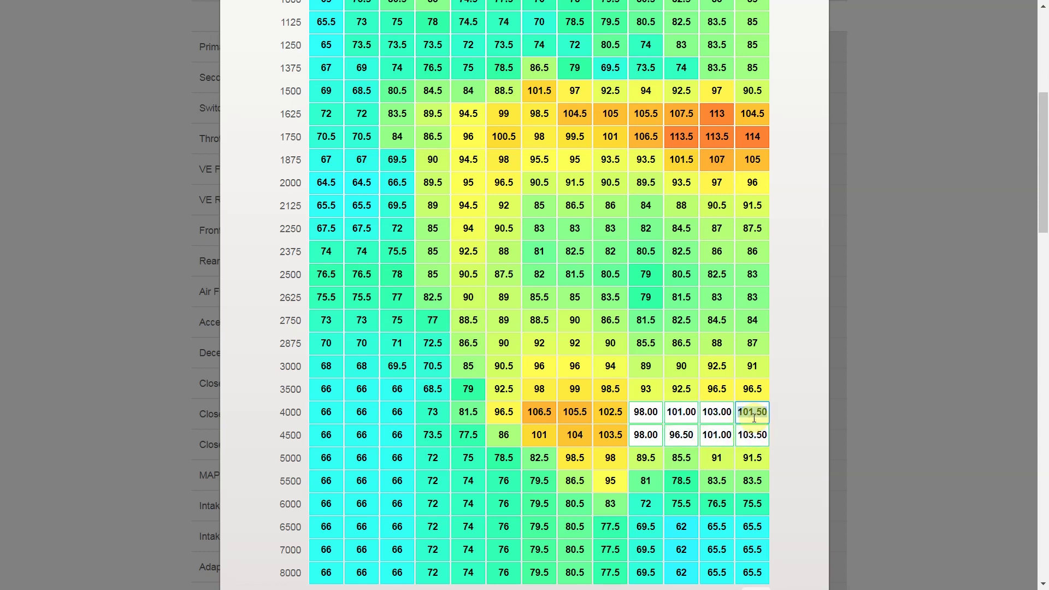
Raise the 3500 RPM cells at throttle 40 to 100 to 95.5, 95, 99, 99, the 5000 RPM cell at 60 to 90.5, and save the matrix
double_click(645, 389)
double_click(680, 389)
double_click(725, 391)
double_click(750, 390)
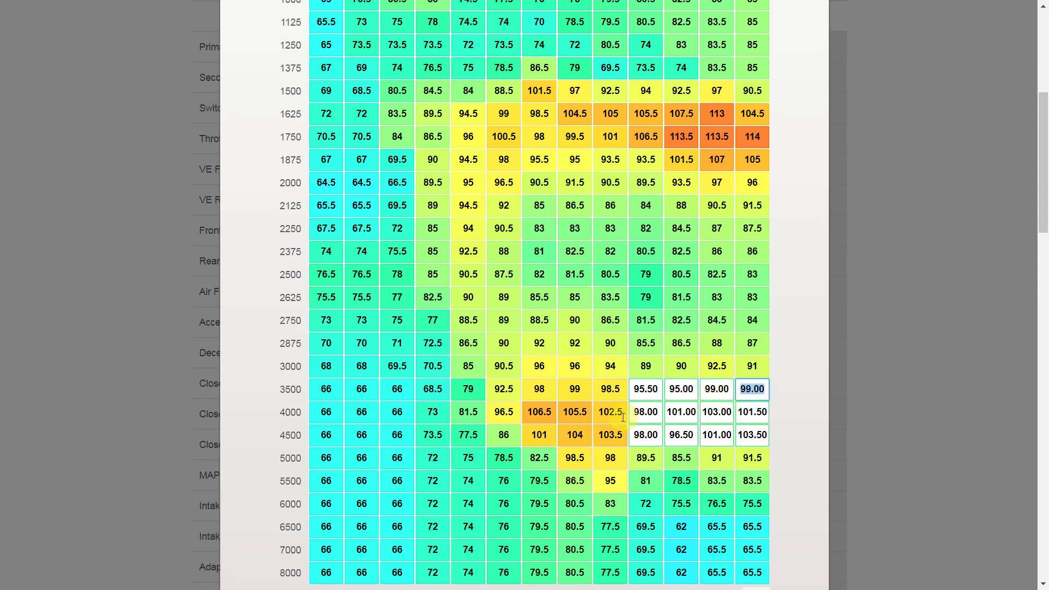
double_click(679, 456)
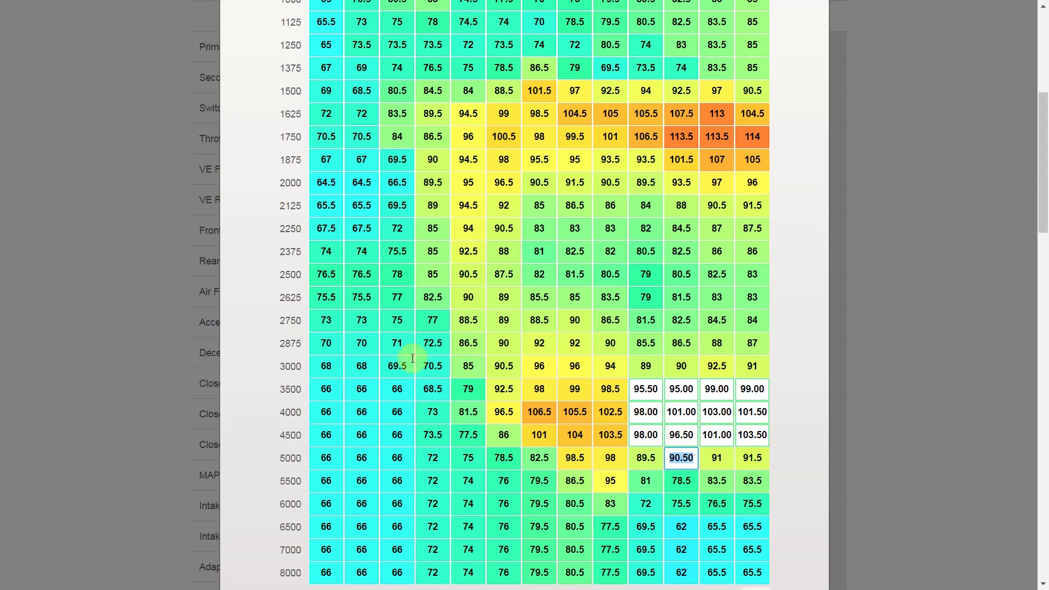
scroll(426, 350, "down", 4)
scroll(425, 359, "down", 1)
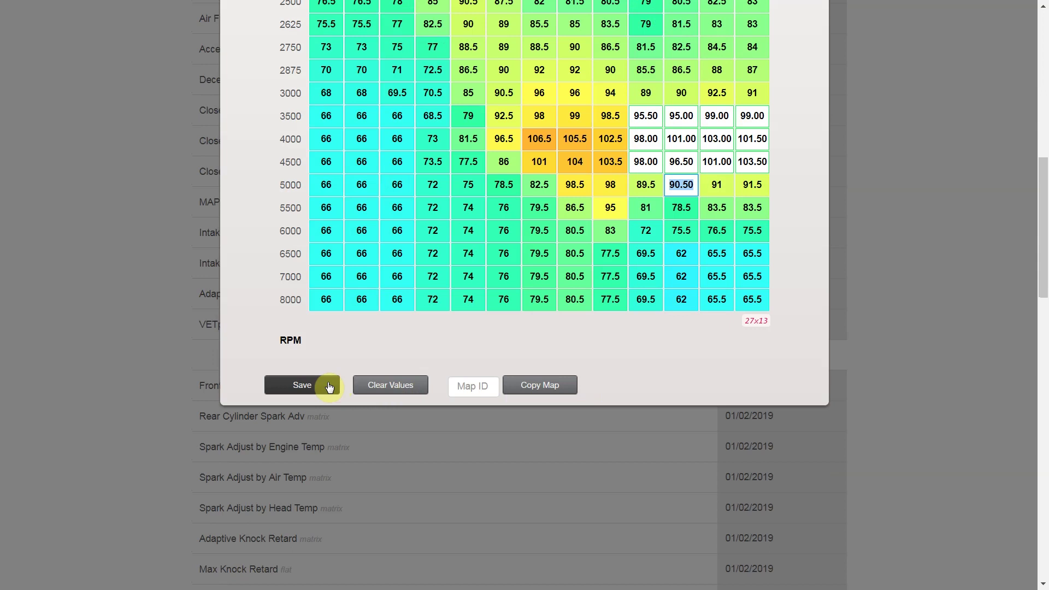
left_click(330, 387)
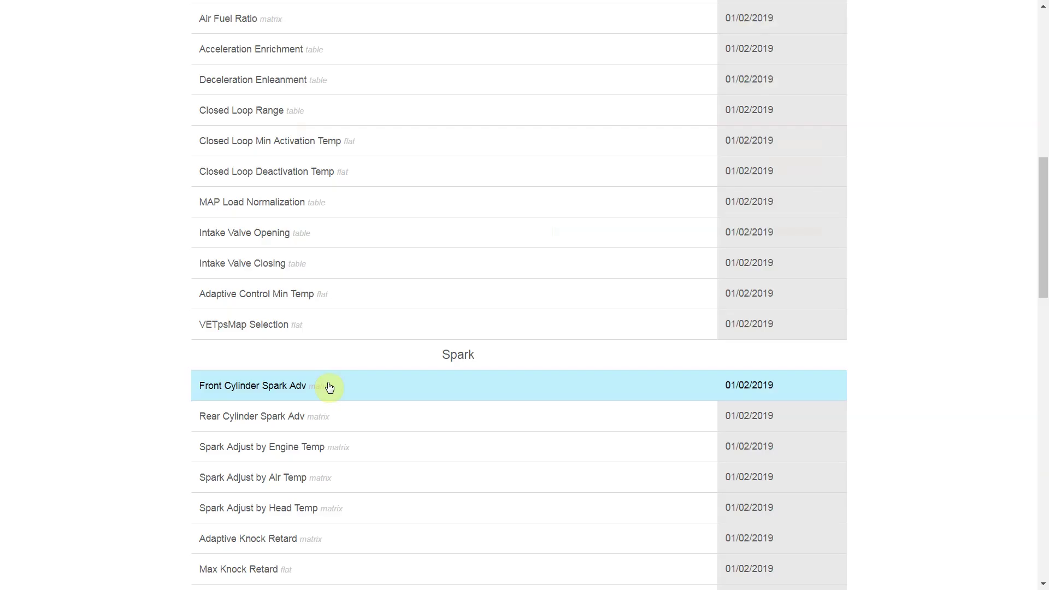
Examine the map's full table list and last-updated dates, from Air and Fuel through to System Switches
scroll(198, 348, "up", 3)
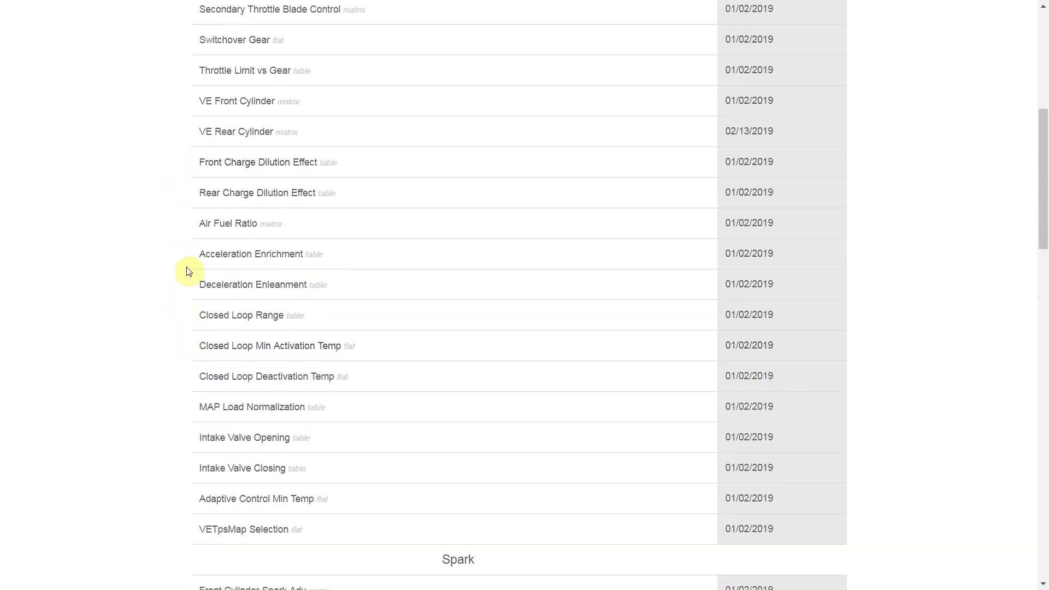
scroll(187, 269, "down", 2)
scroll(188, 271, "up", 5)
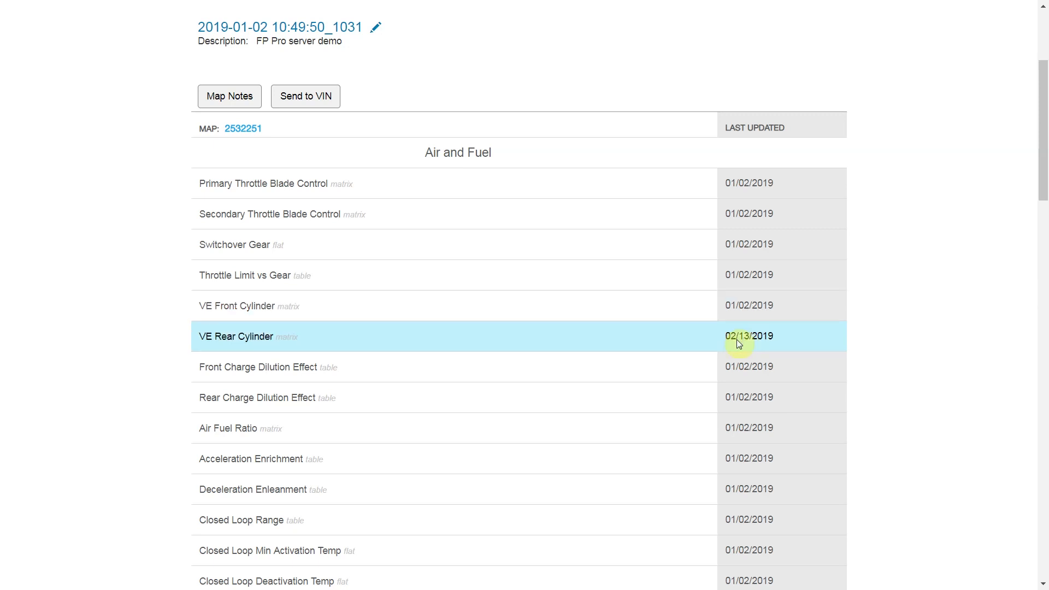
scroll(117, 277, "down", 1)
scroll(116, 277, "down", 10)
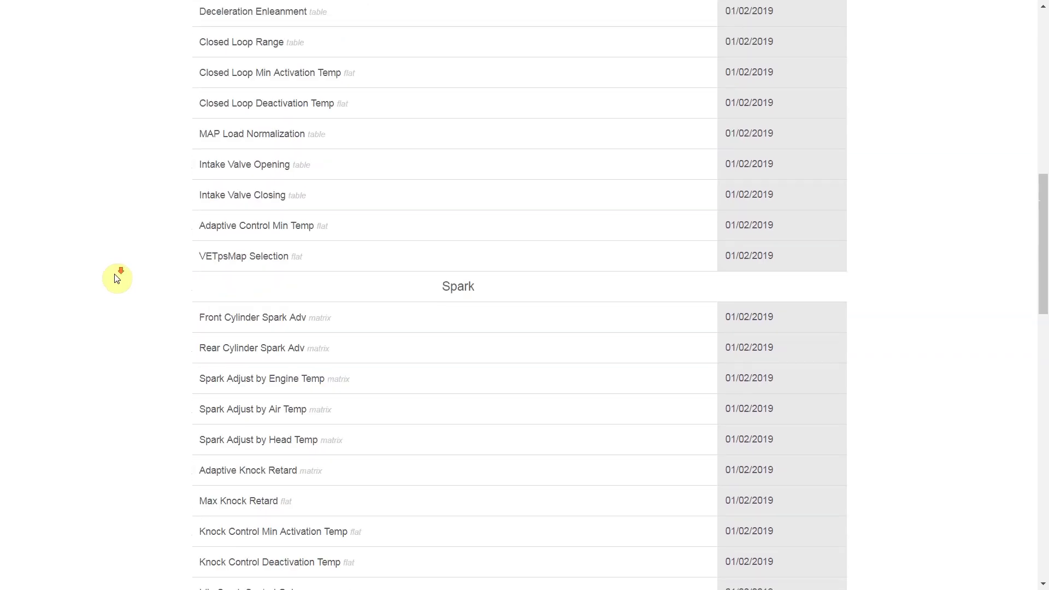
scroll(117, 279, "down", 8)
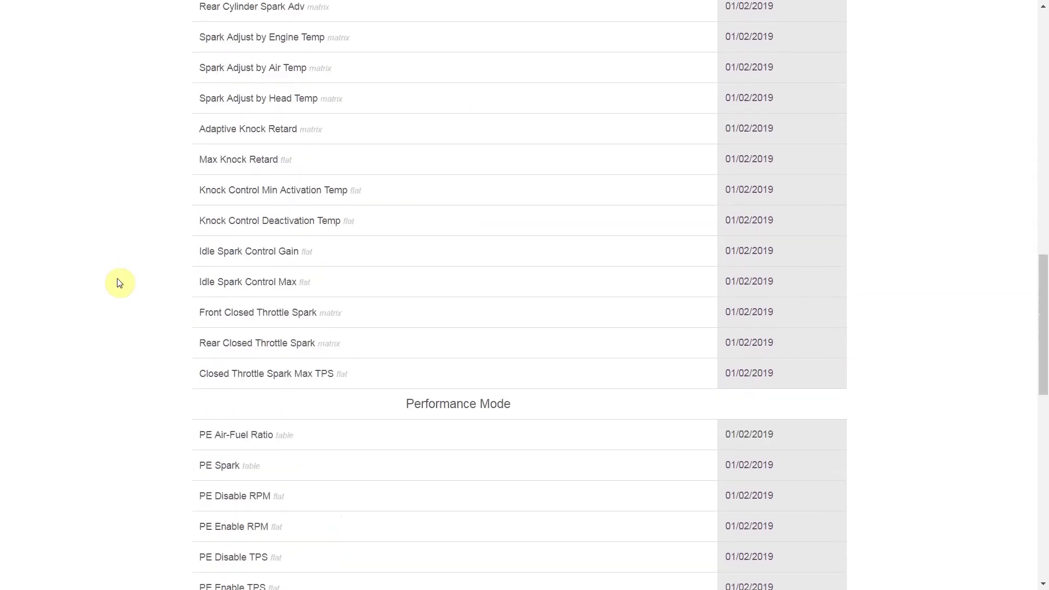
scroll(120, 282, "down", 9)
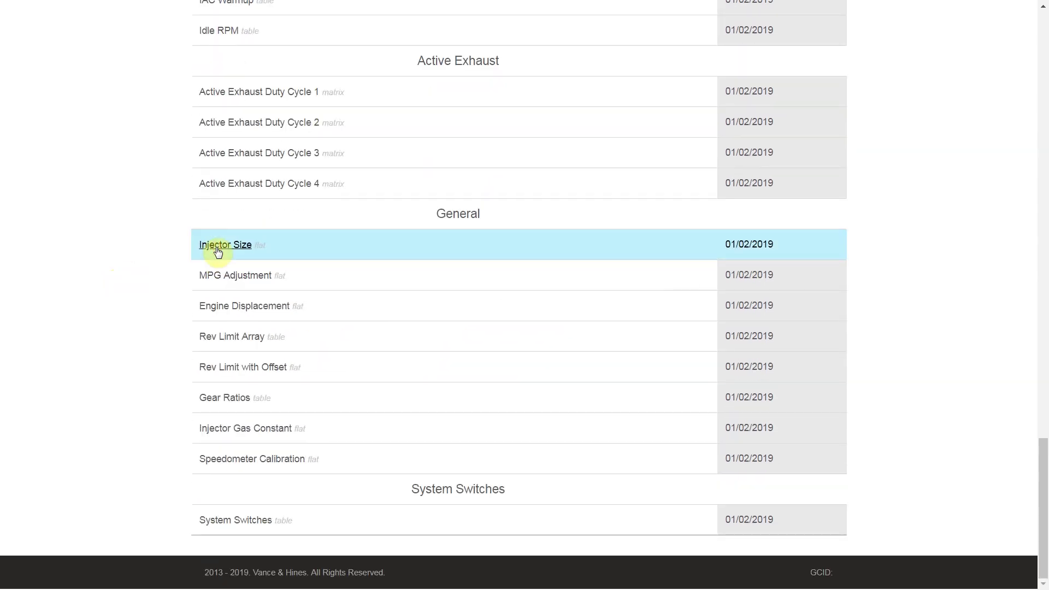
View the Injector Size and Engine Displacement settings in the General section, closing each one
left_click(218, 252)
key("Escape")
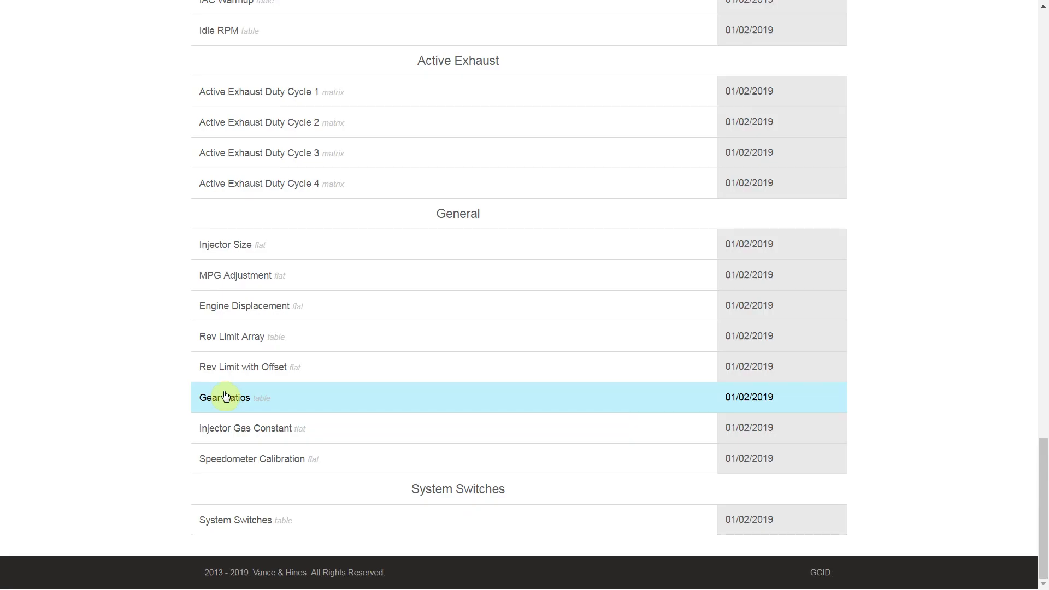
left_click(220, 306)
key("Escape")
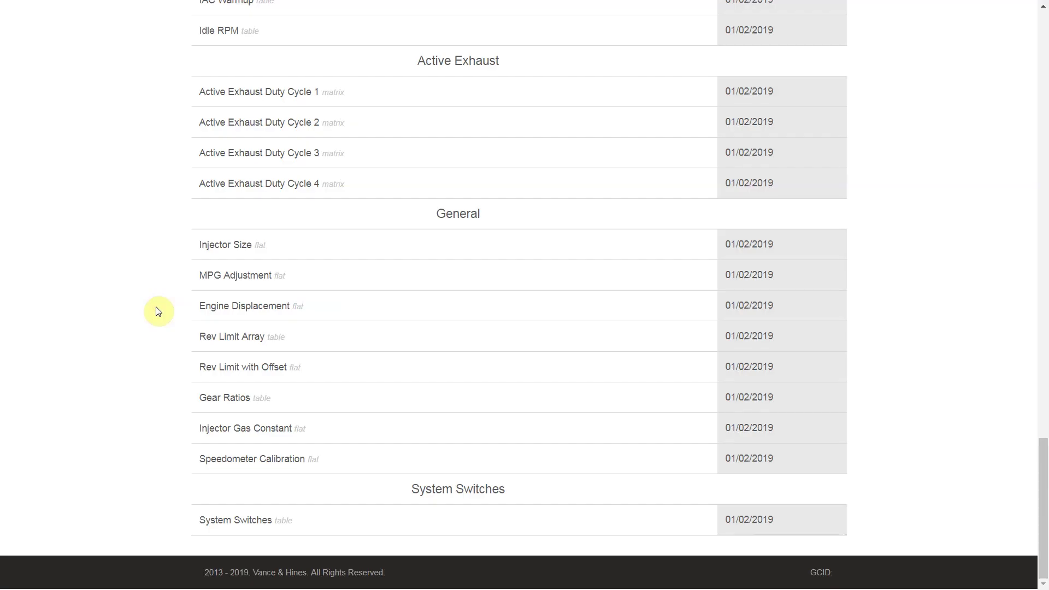
Open the map's fitment details and set the displacement to 110
scroll(158, 312, "up", 8)
scroll(158, 311, "up", 15)
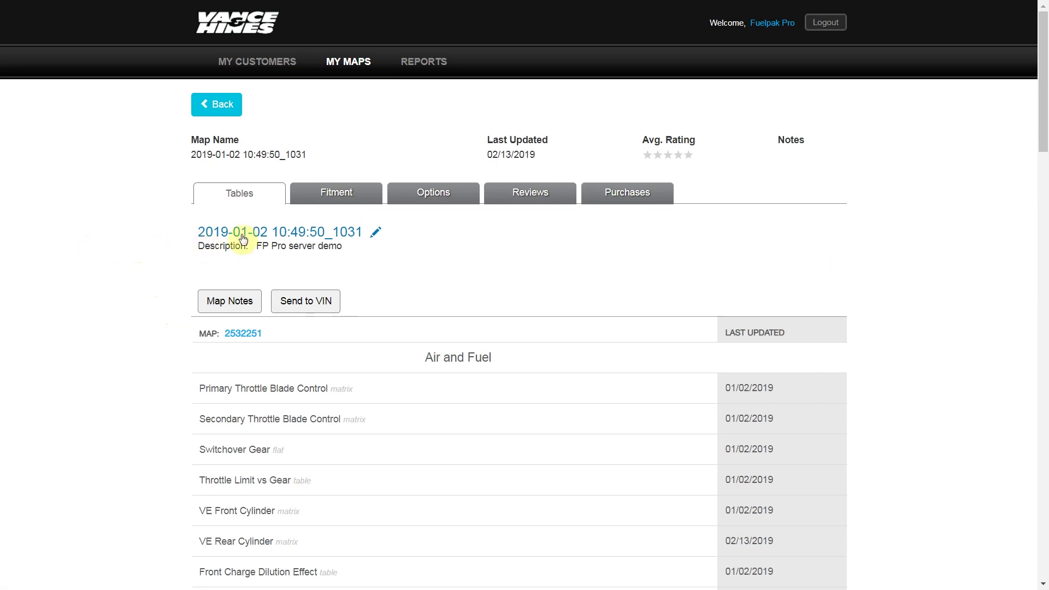
left_click(322, 201)
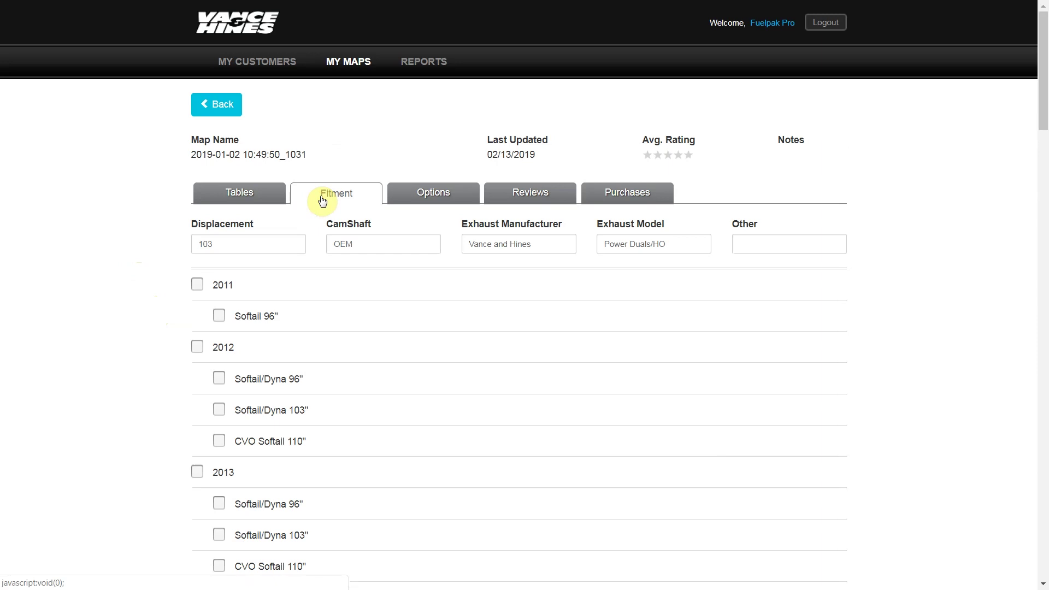
double_click(272, 241)
type("110")
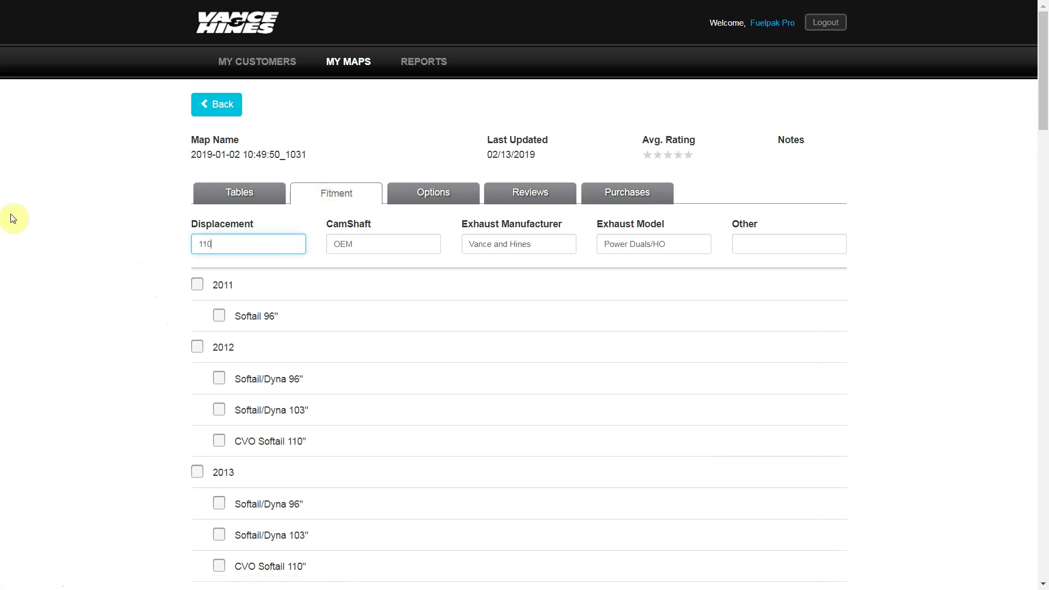
Set the fitment's CamShaft to "V&H 575" and leave the Other field empty
left_click(367, 245)
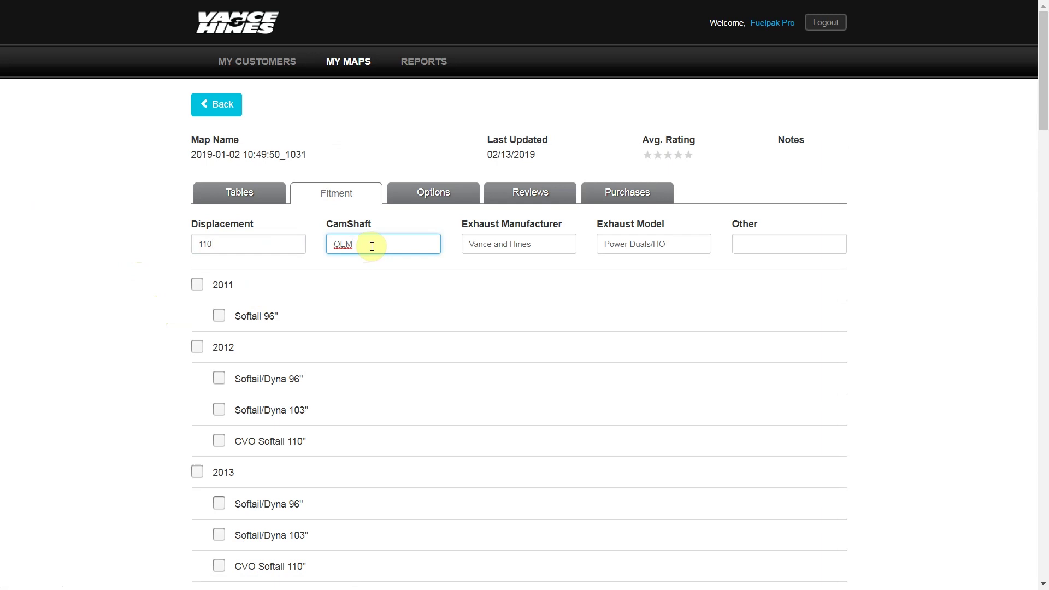
left_click_drag(371, 246, 305, 236)
type("V&H 575")
left_click(743, 241)
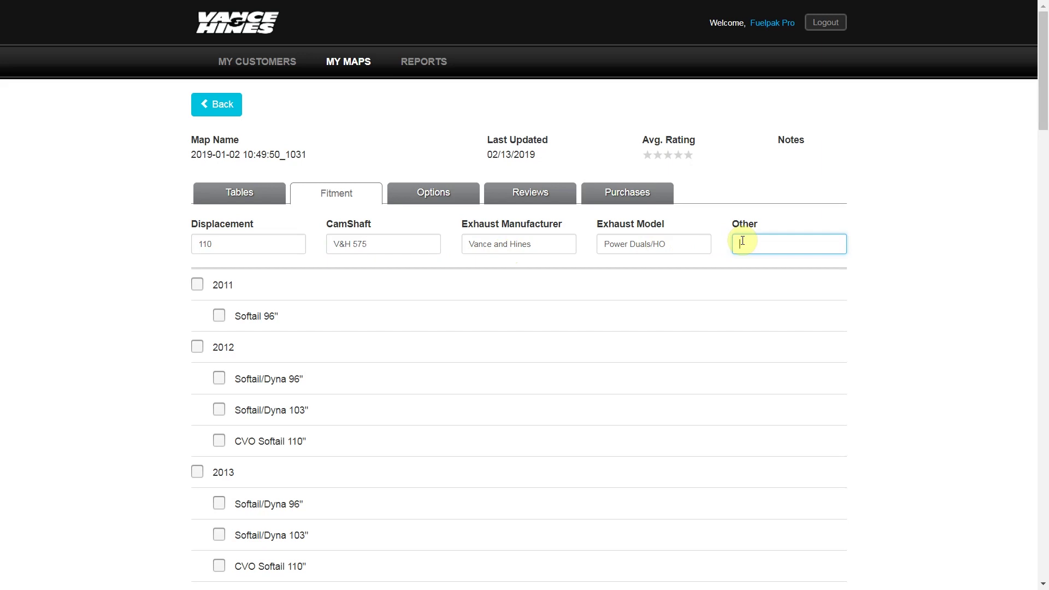
left_click(145, 261)
Clear the 2014 Touring 103" (Air-Cooled) model from the fitment and select it again
scroll(146, 261, "down", 3)
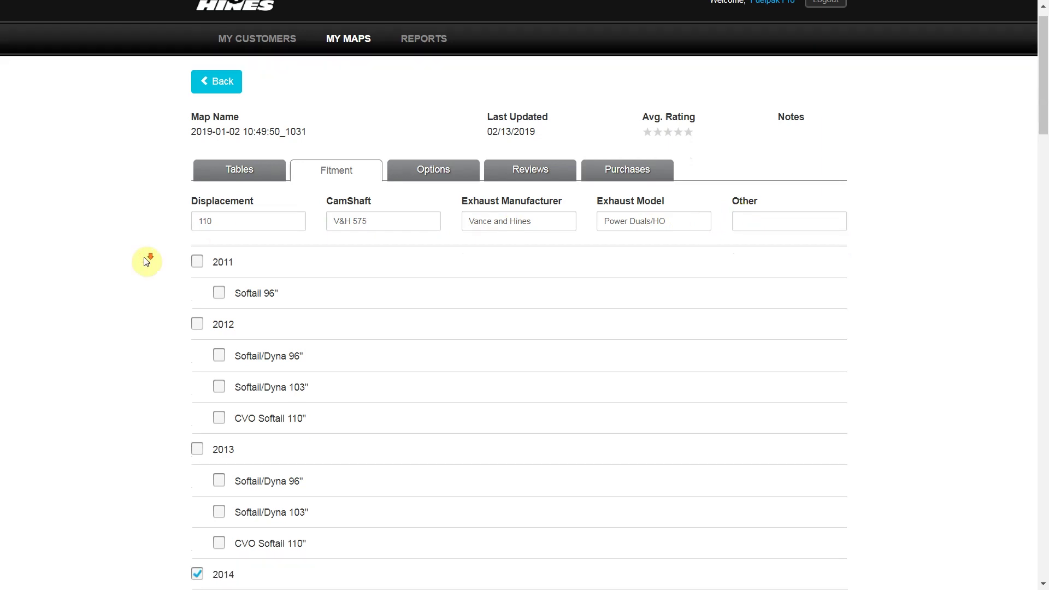
scroll(151, 197, "down", 5)
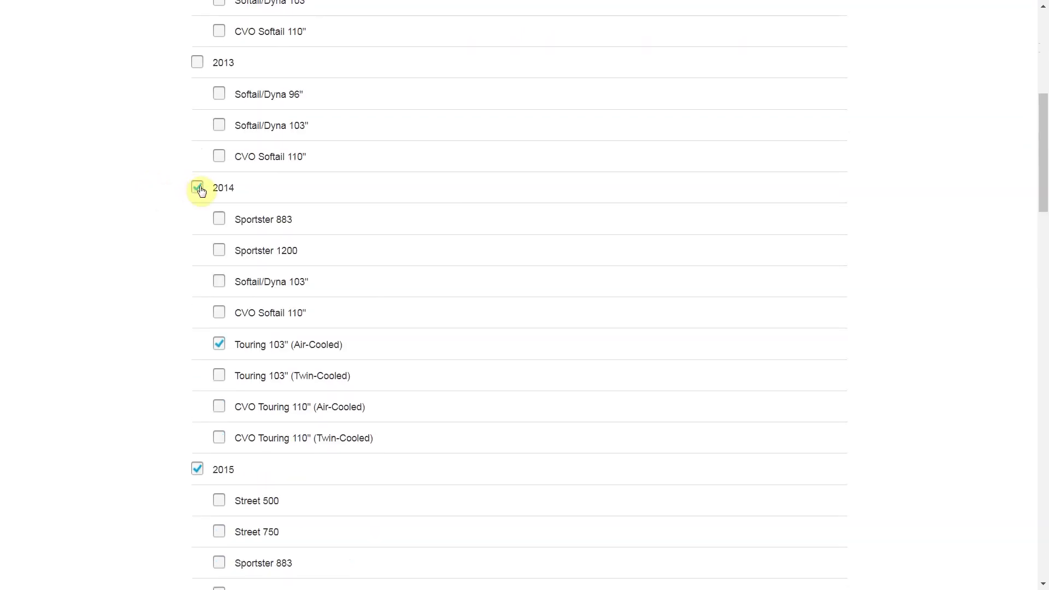
left_click(220, 350)
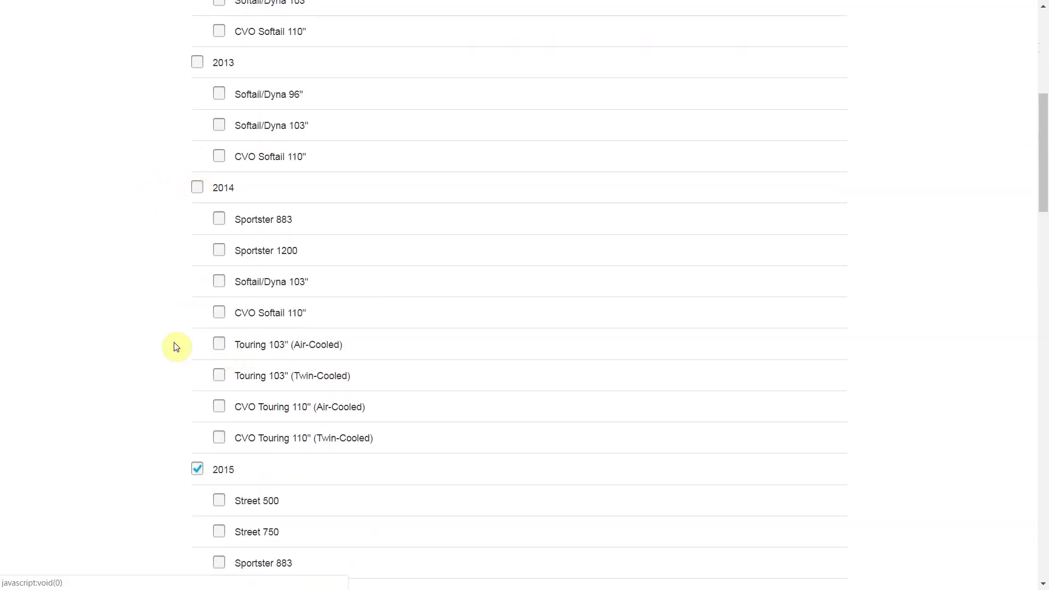
left_click(220, 349)
Try selecting all 2016 models in the fitment, clear them all, and reselect only Touring 103" (Air-Cooled)
scroll(164, 358, "down", 5)
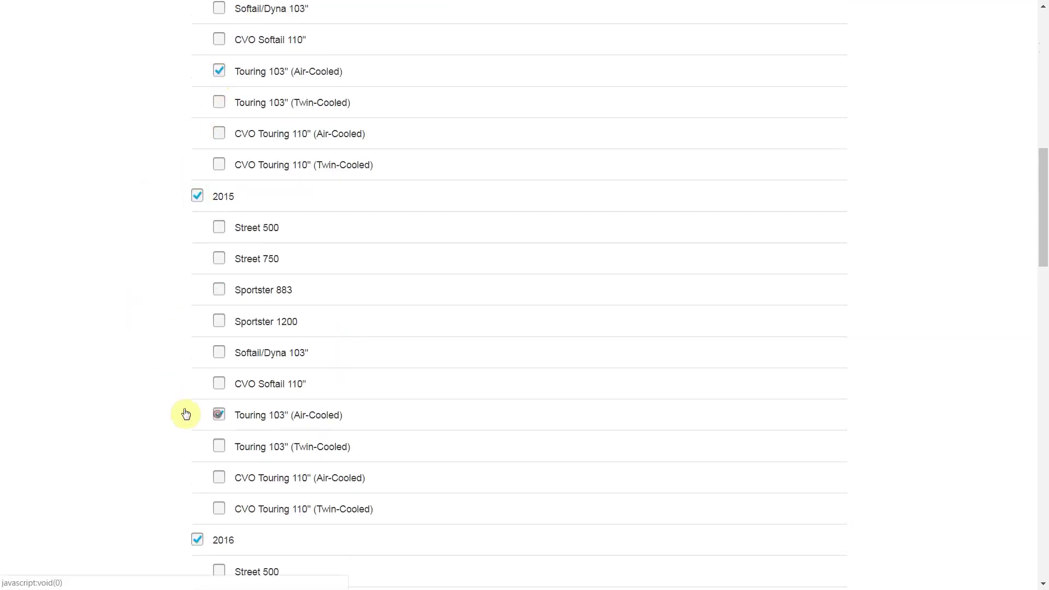
scroll(185, 415, "down", 5)
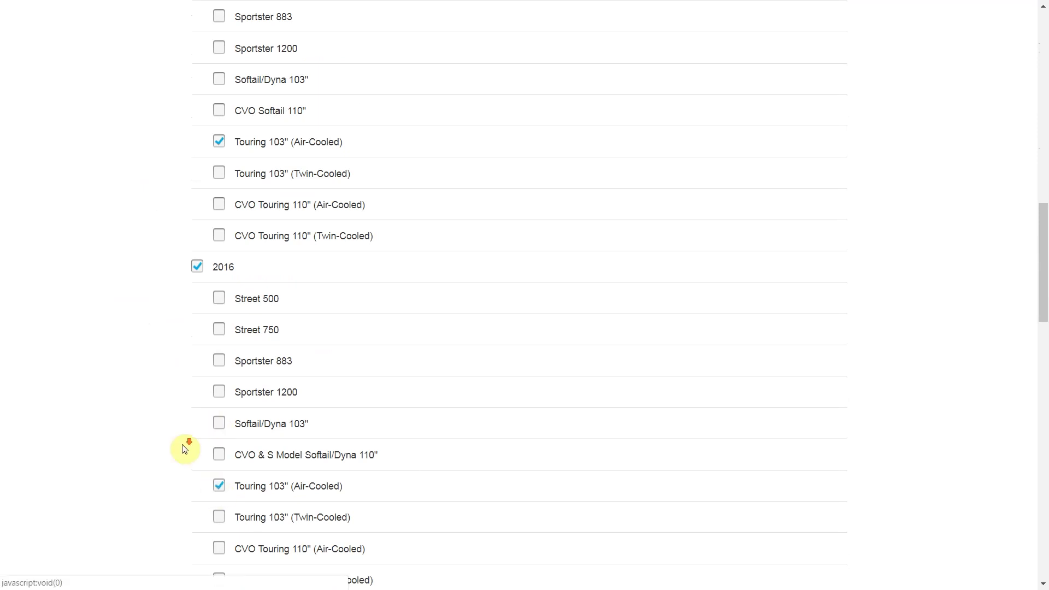
scroll(183, 444, "down", 3)
left_click(196, 131)
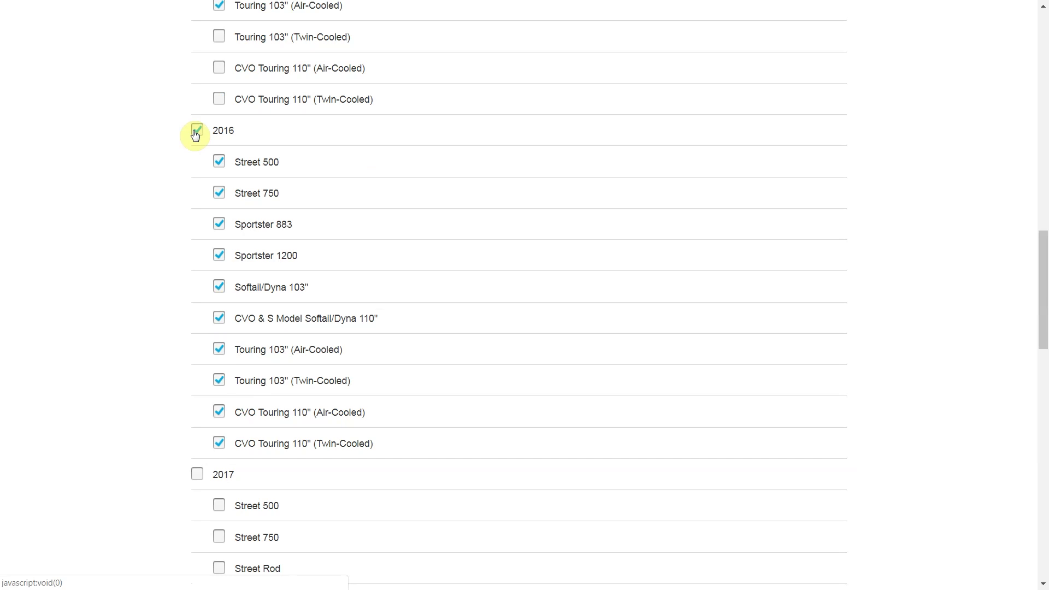
left_click(199, 134)
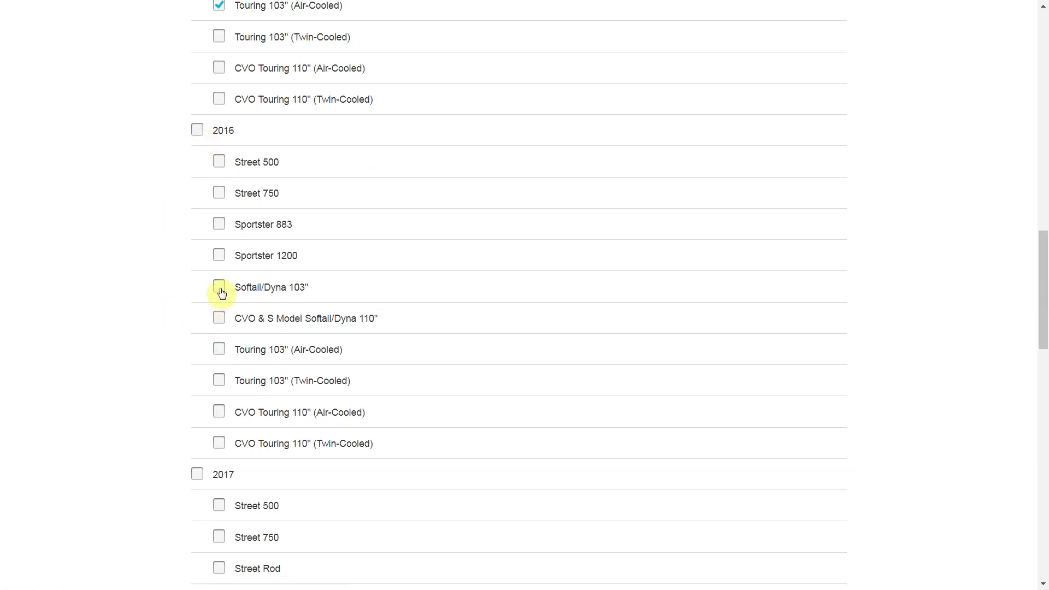
left_click(220, 353)
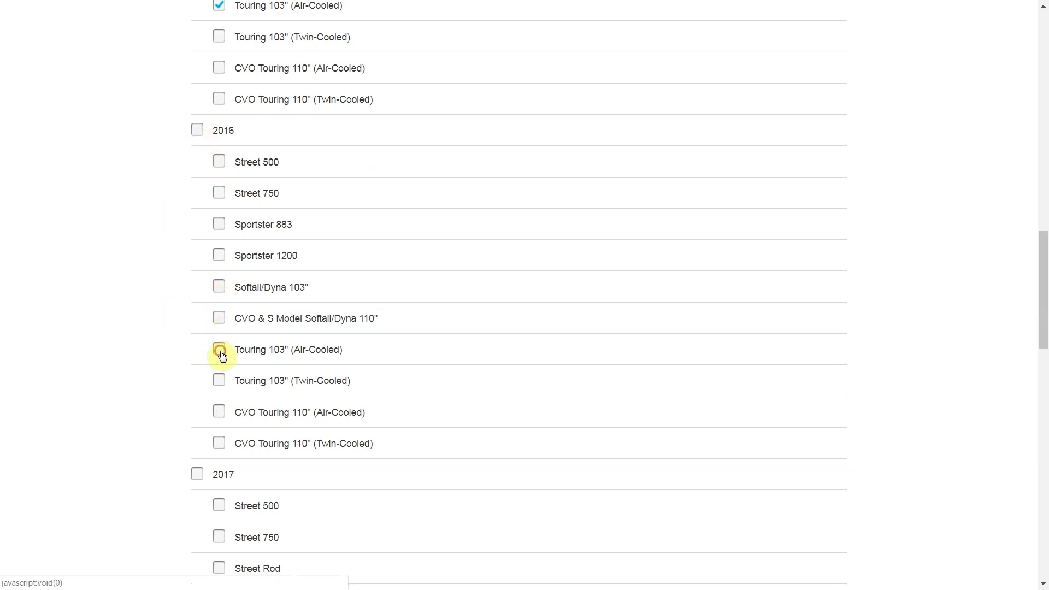
Review the 2017 to 2019 fitment models through to the end of the list
scroll(206, 345, "down", 5)
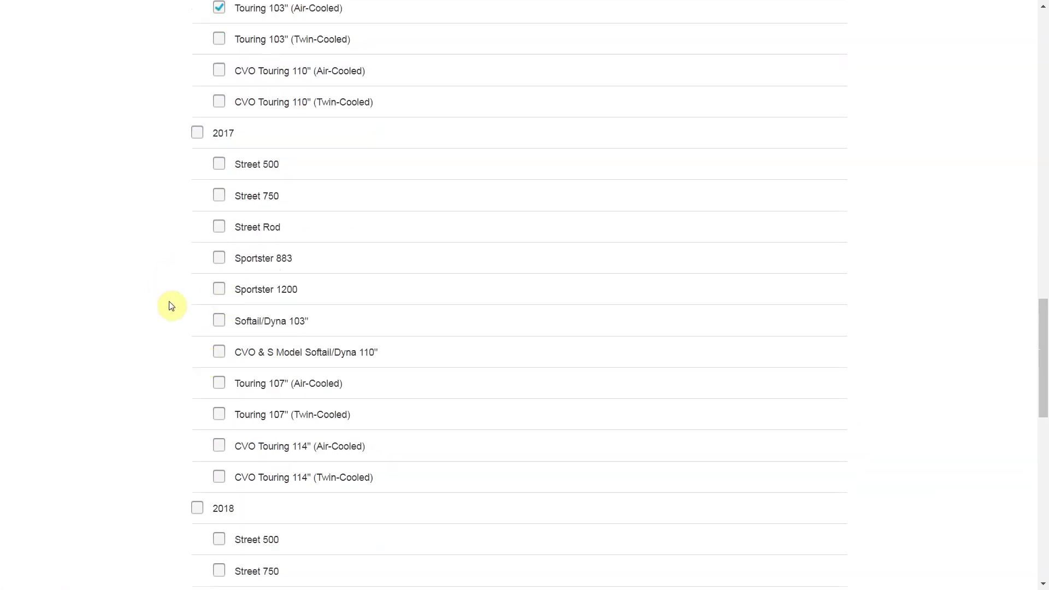
scroll(172, 304, "down", 3)
scroll(180, 301, "down", 5)
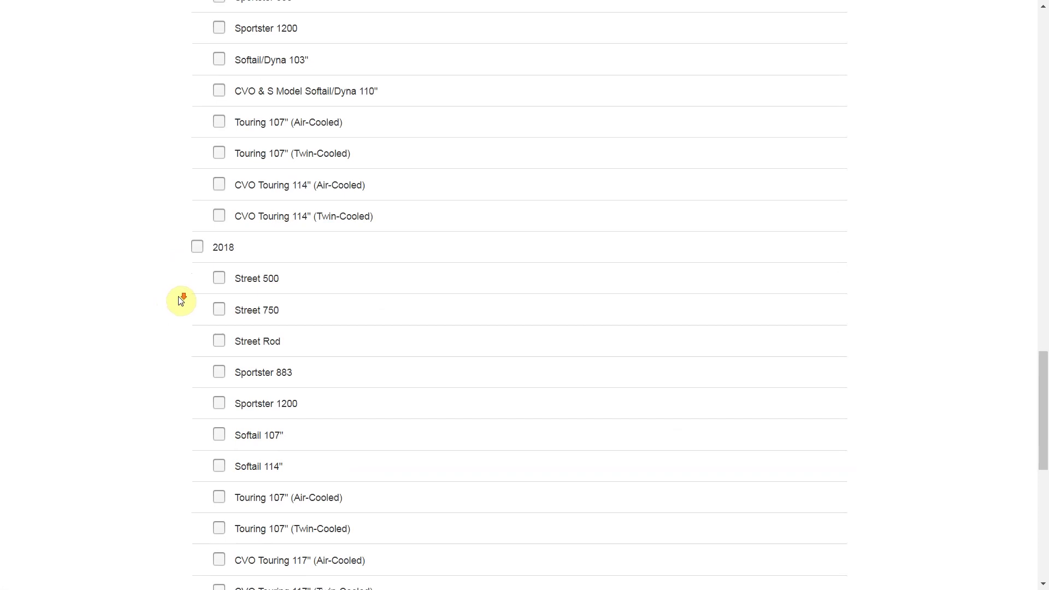
scroll(181, 302, "down", 7)
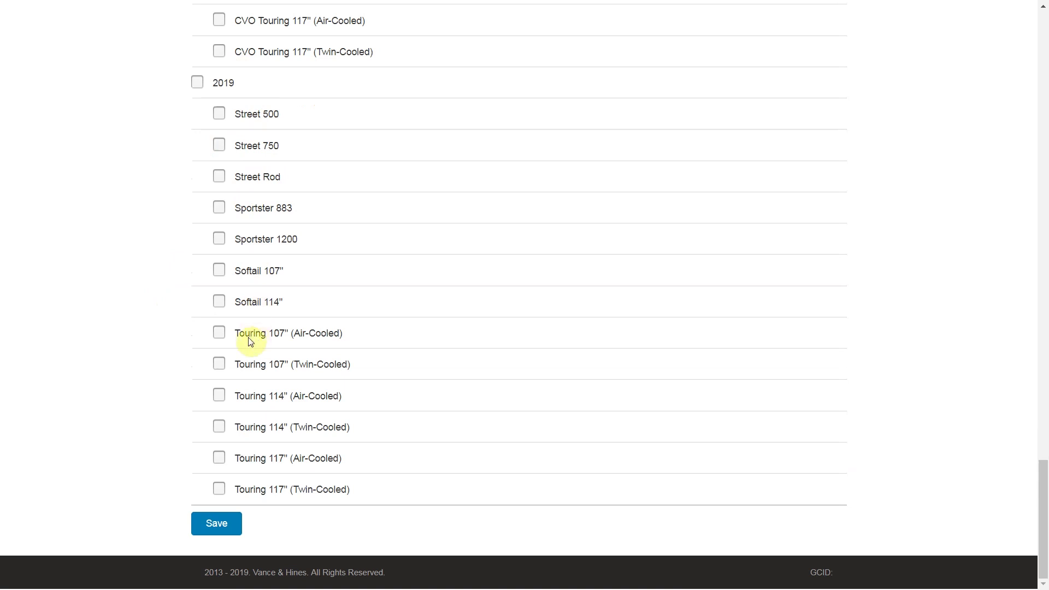
Save the map's fitment details and model selections
left_click(228, 531)
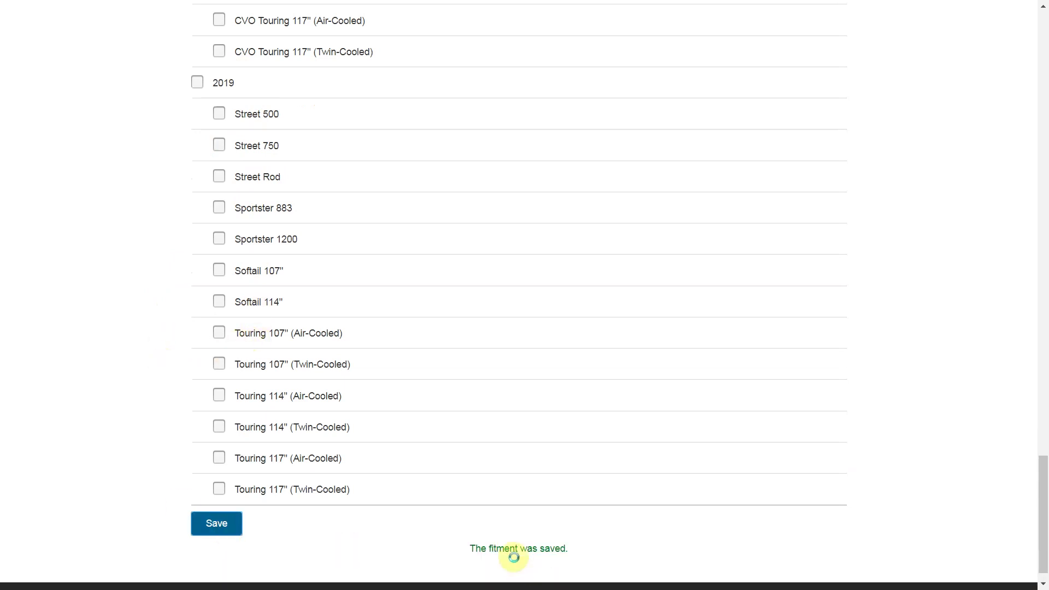
scroll(511, 559, "up", 20)
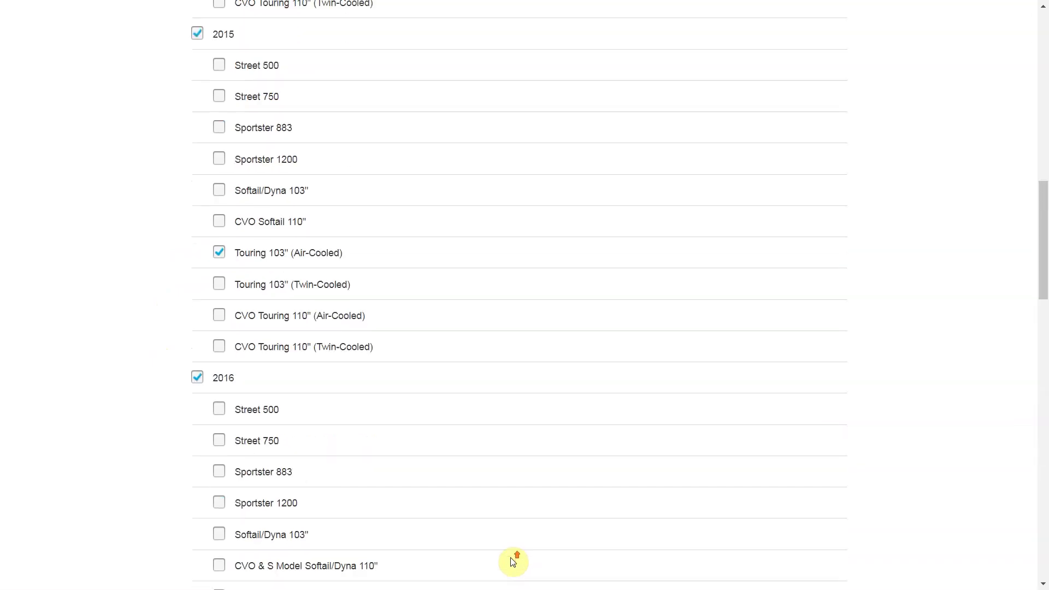
scroll(513, 561, "up", 5)
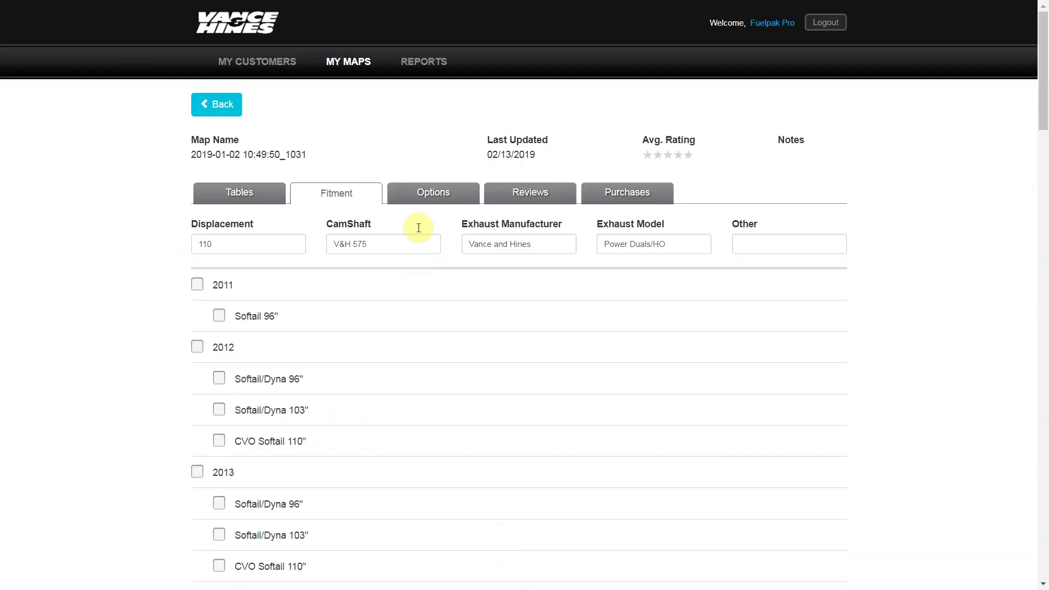
Allow the customer to View, Edit and Share the map in its options, saving after each permission is added
left_click(429, 204)
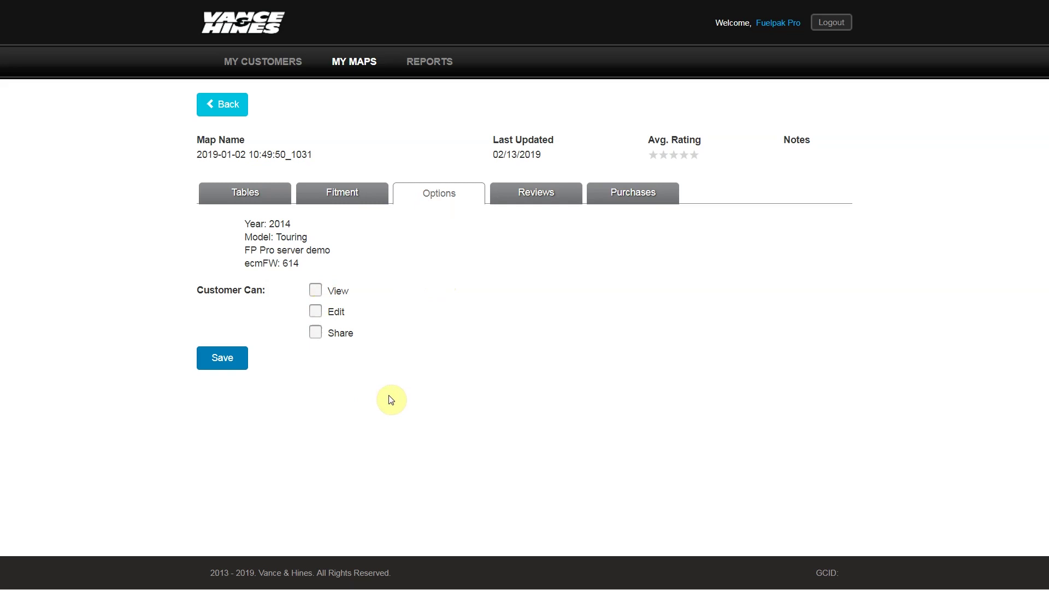
left_click(323, 295)
left_click(235, 363)
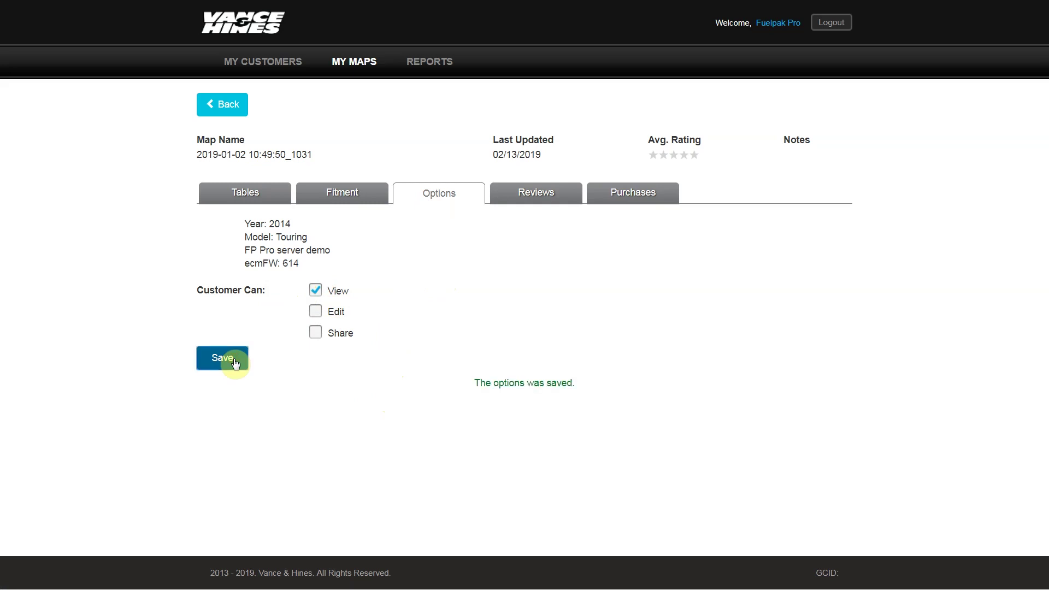
left_click(316, 313)
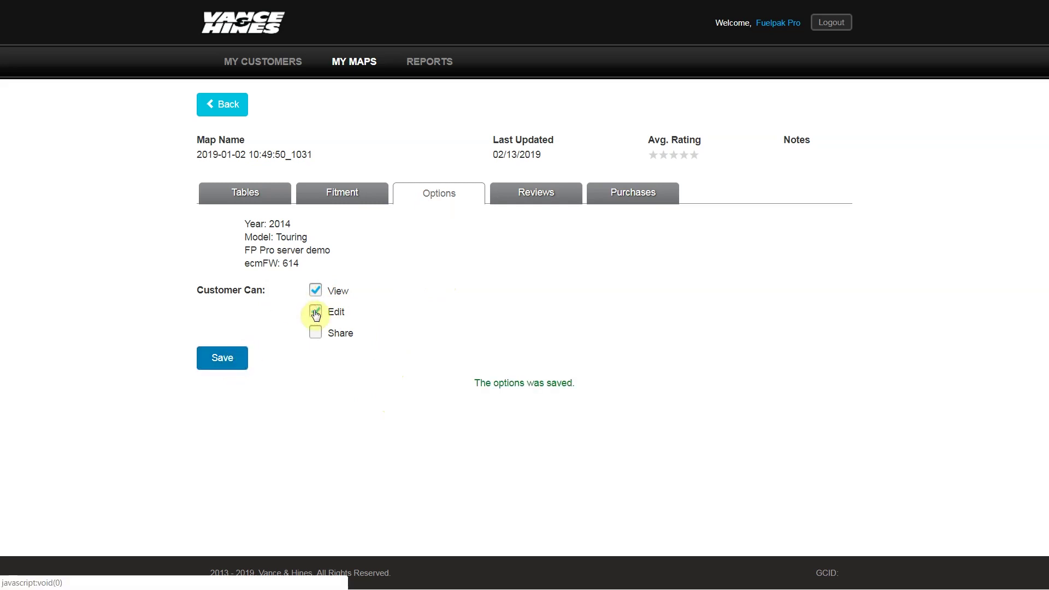
left_click(233, 358)
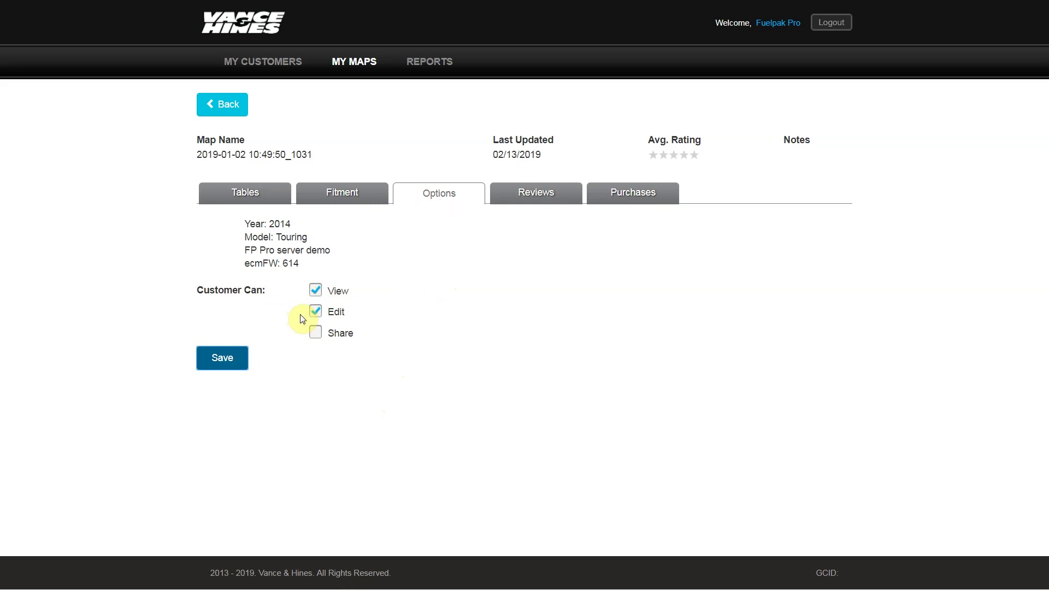
left_click(316, 334)
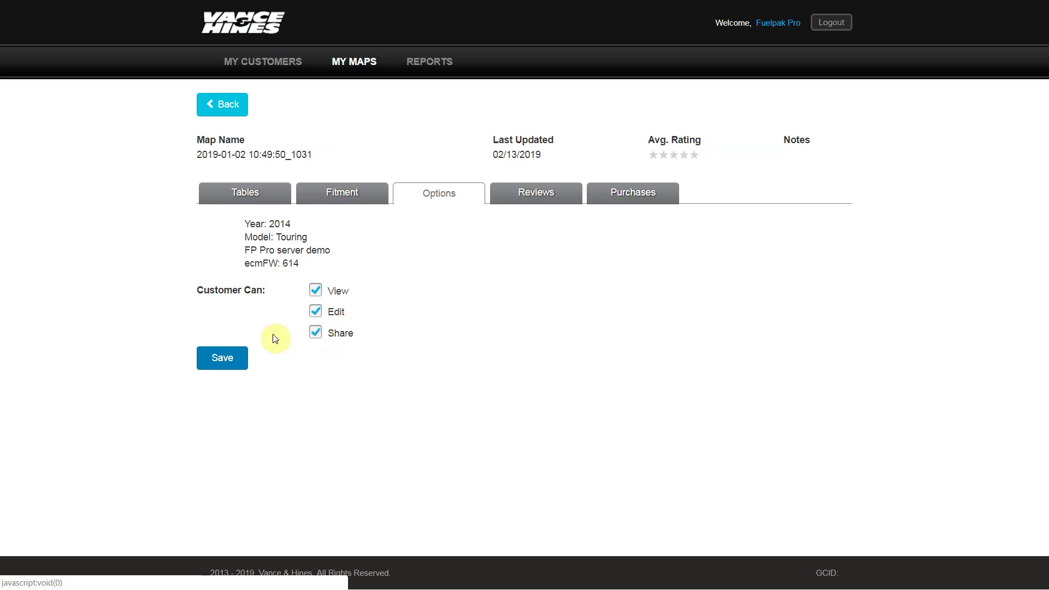
left_click(235, 358)
Remove the customer's Share, Edit and View permissions for the map and save the options
left_click(316, 334)
left_click(316, 311)
left_click(316, 291)
left_click(236, 358)
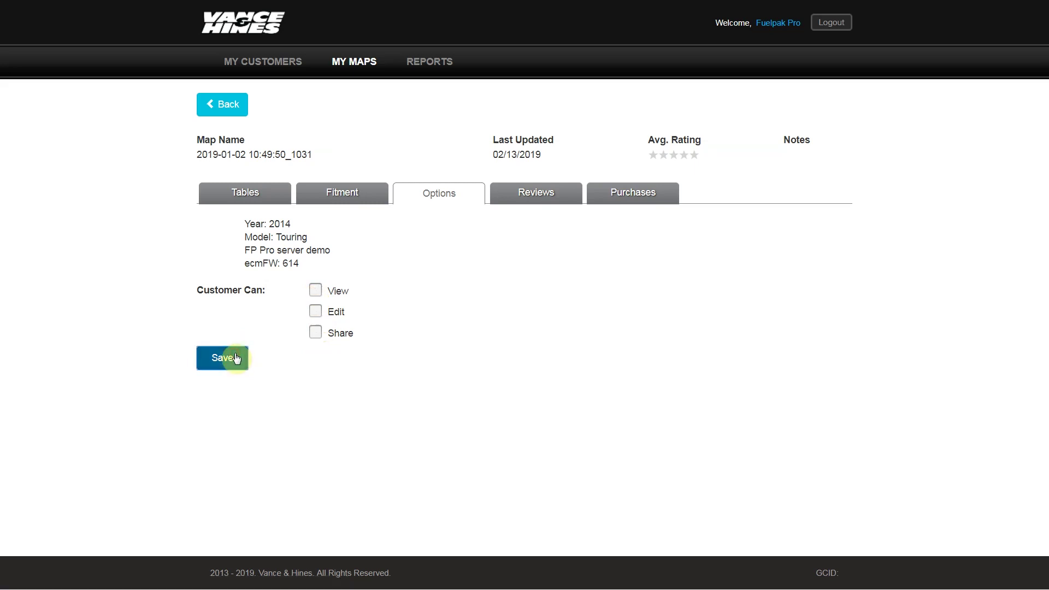
left_click(237, 356)
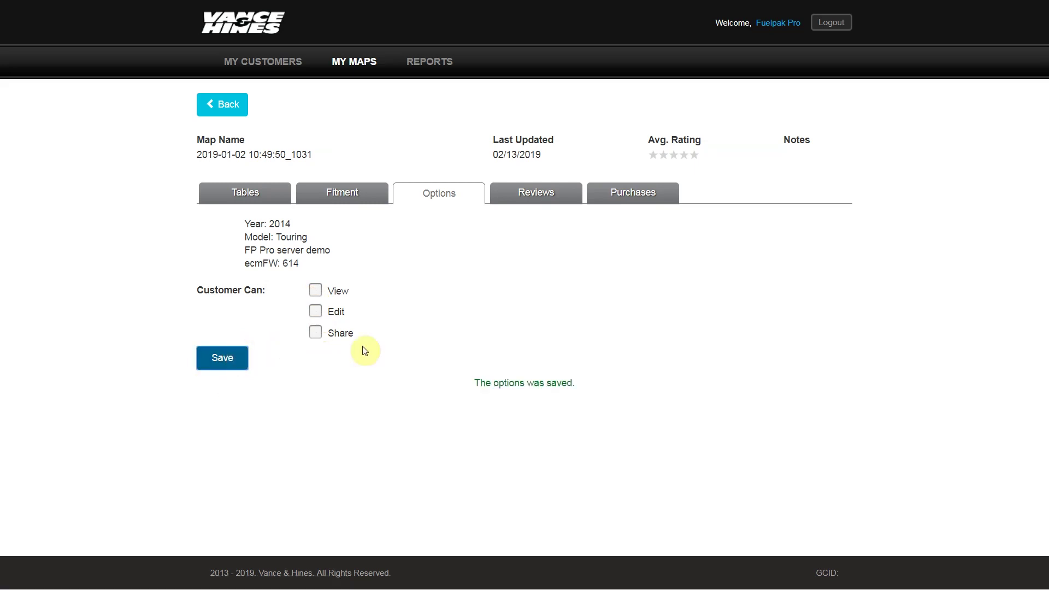
Try enabling the customer's Edit permission, clear it again, and save the map's options
left_click(415, 334)
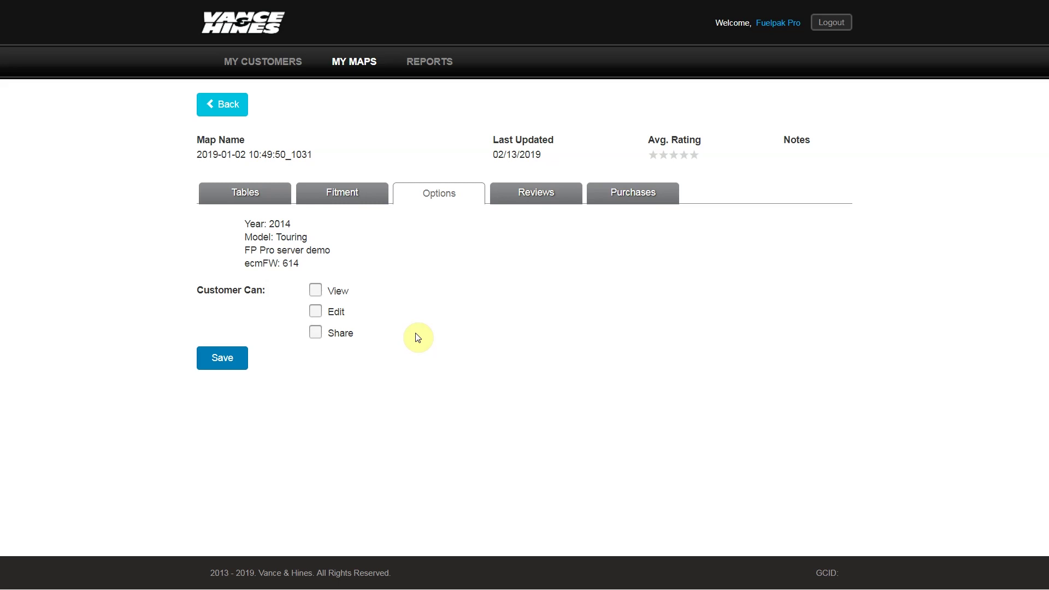
left_click(319, 315)
left_click(320, 313)
left_click(223, 354)
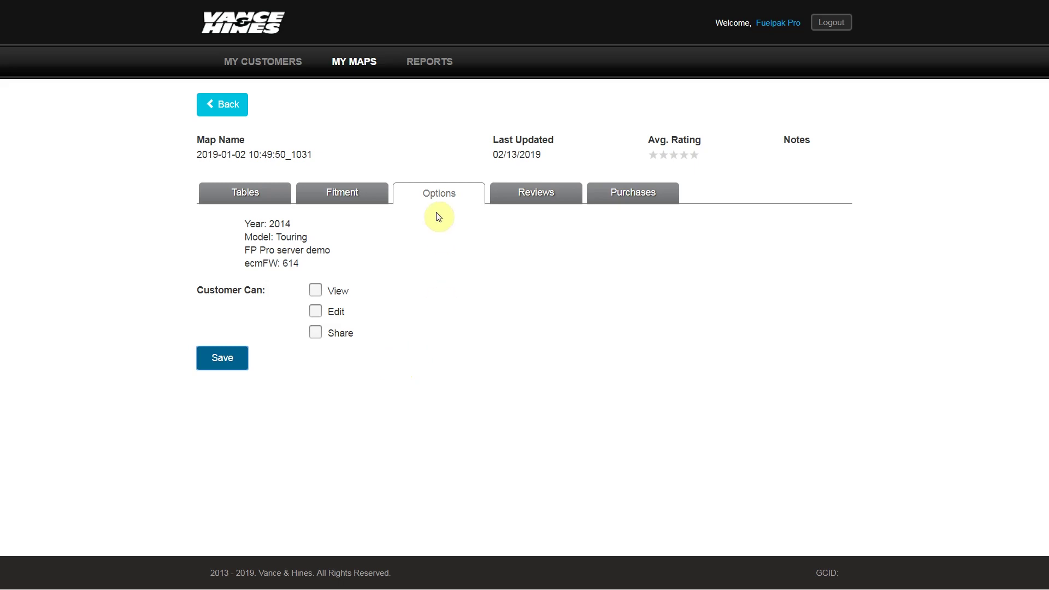
Check the map's reviews, purchases and options, and look at the Reports page
left_click(521, 202)
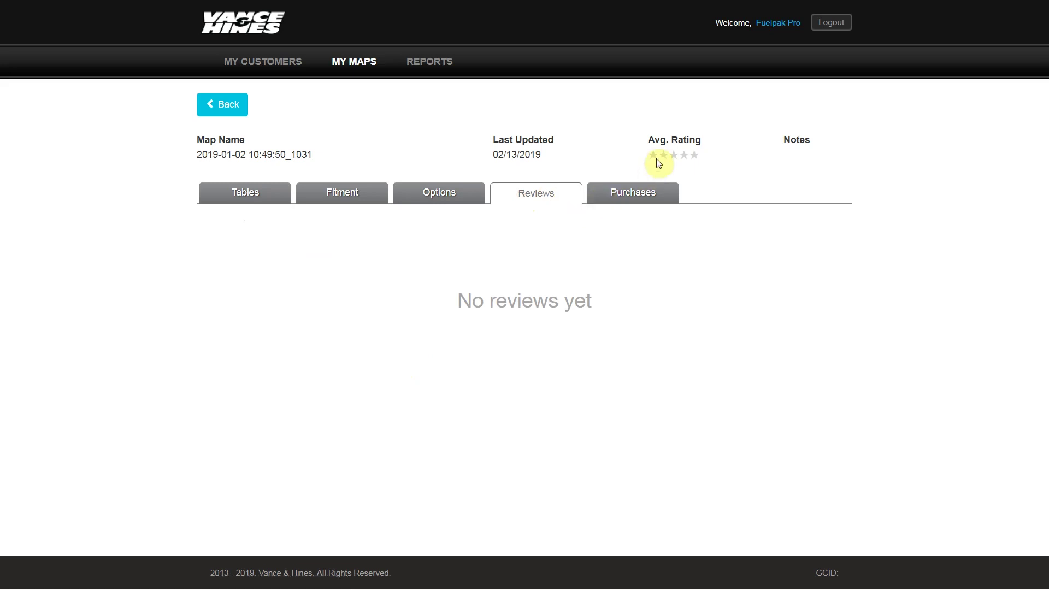
left_click(629, 196)
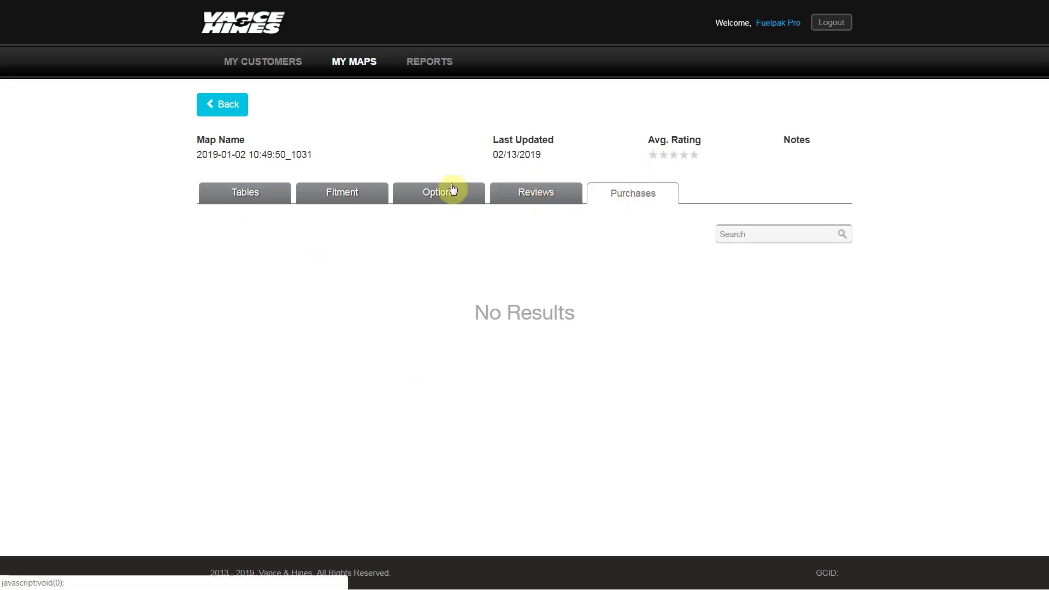
left_click(453, 189)
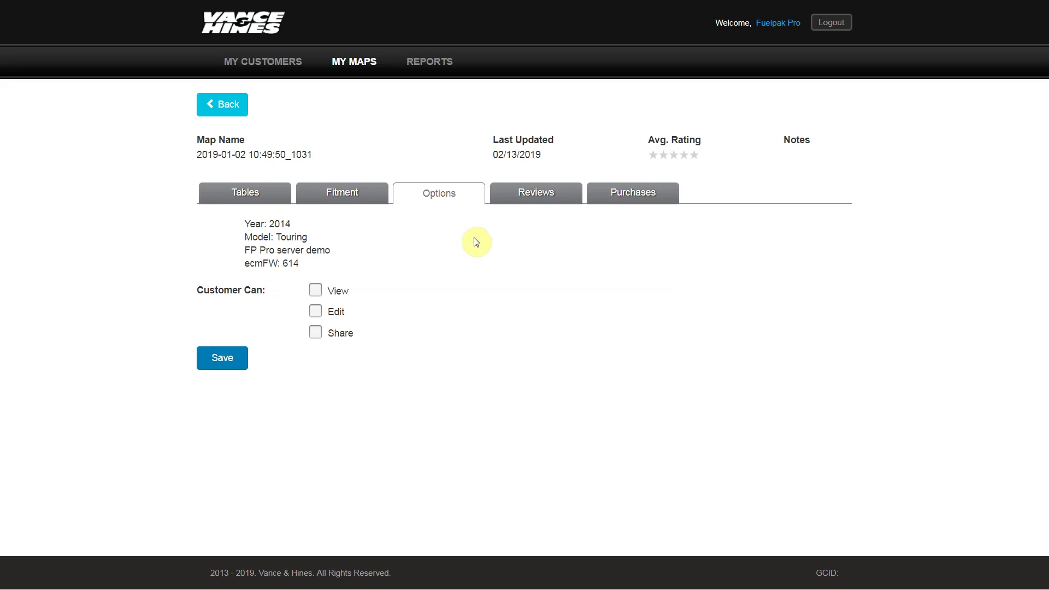
left_click(440, 68)
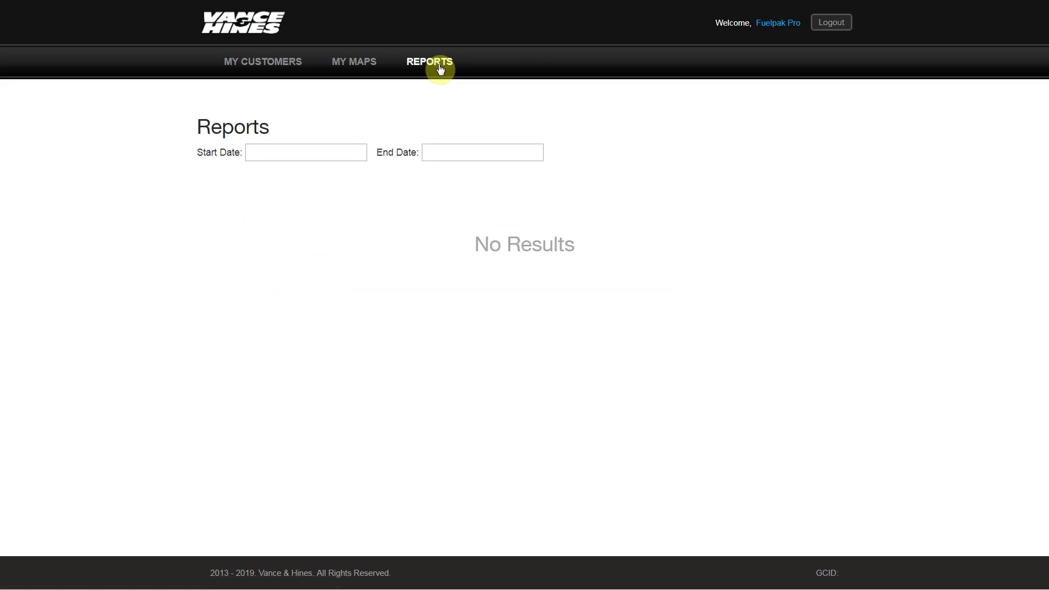
left_click(361, 63)
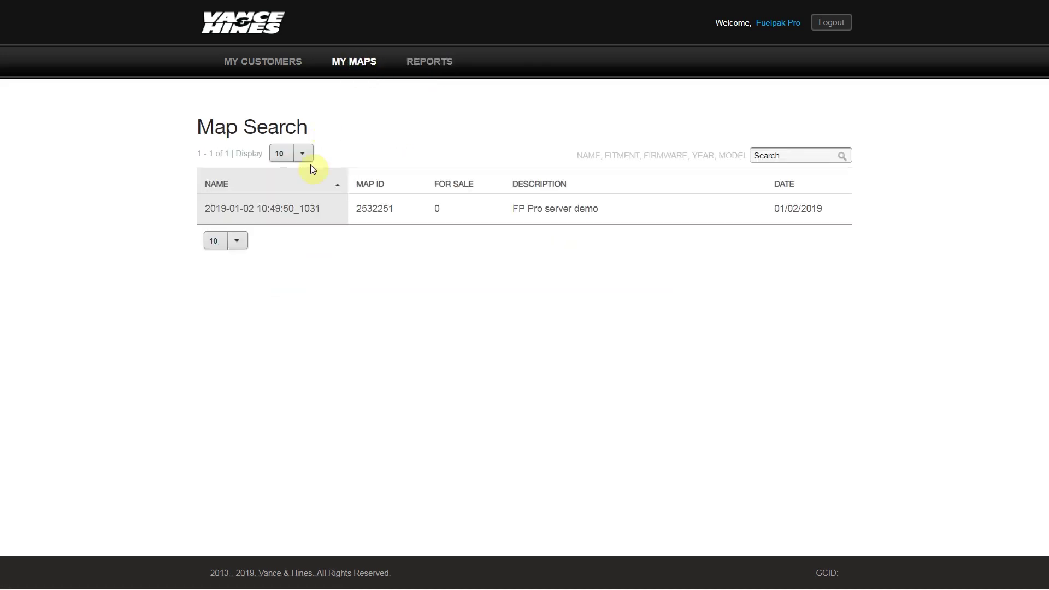
left_click(285, 210)
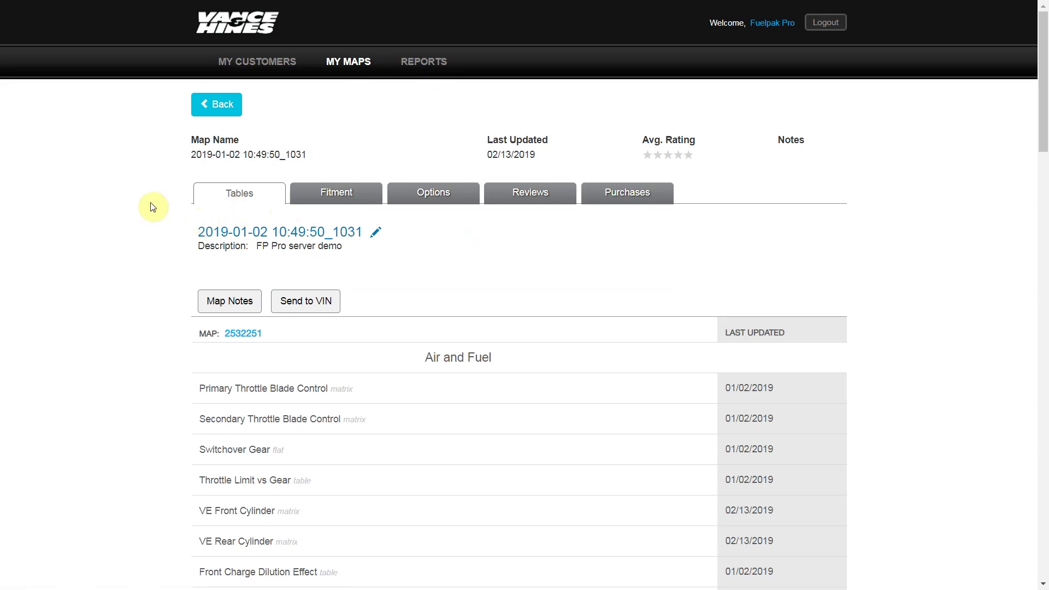
scroll(153, 207, "down", 3)
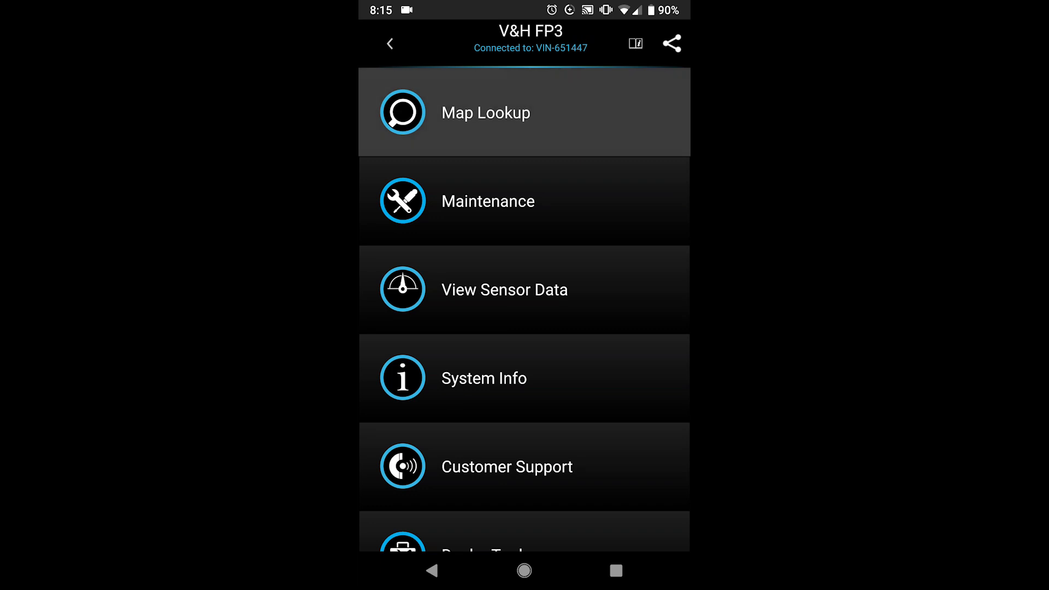
Switch to the V&H FP3 phone app and list the dealer maps available through the Dealer Tools map lookup
scroll(524, 309, "down", 2)
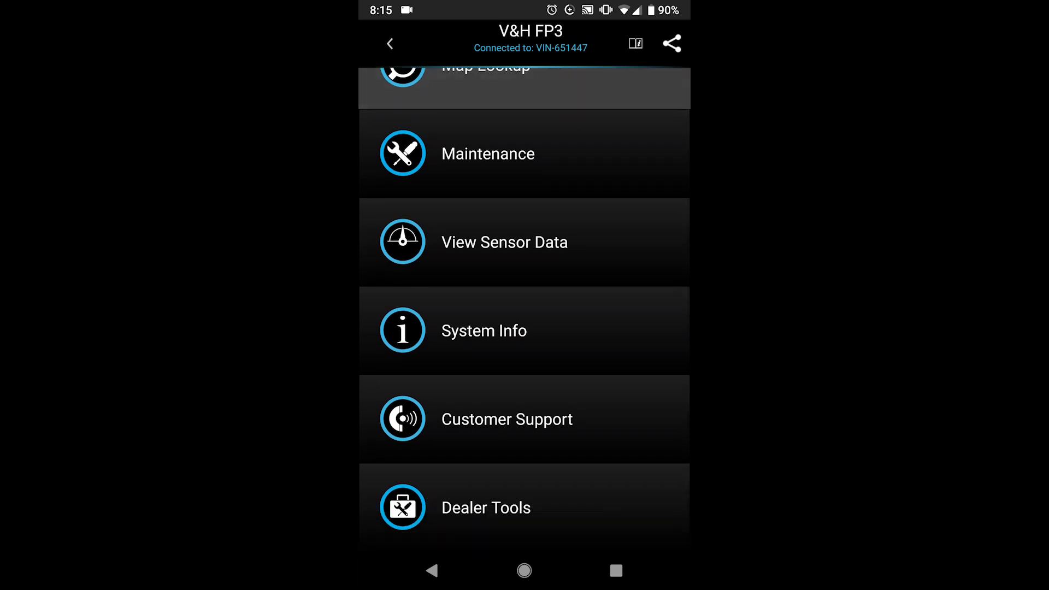
left_click(486, 507)
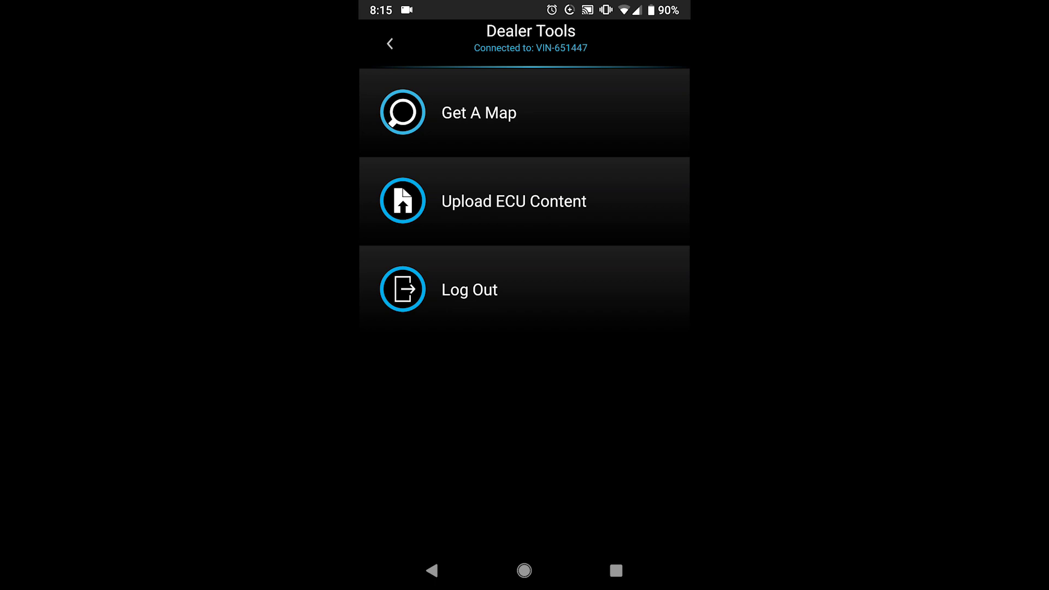
left_click(479, 113)
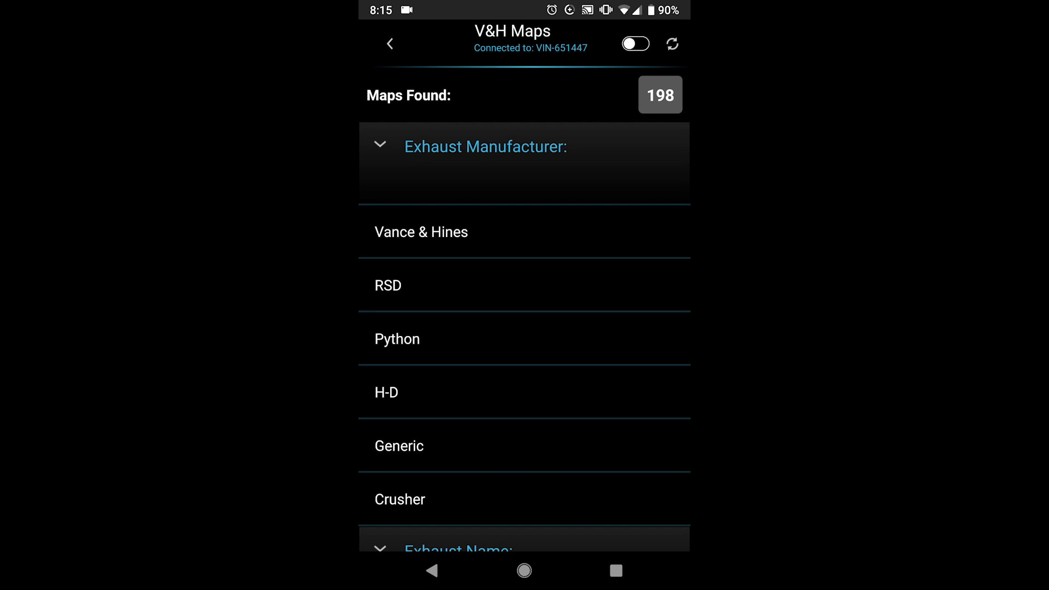
left_click(635, 43)
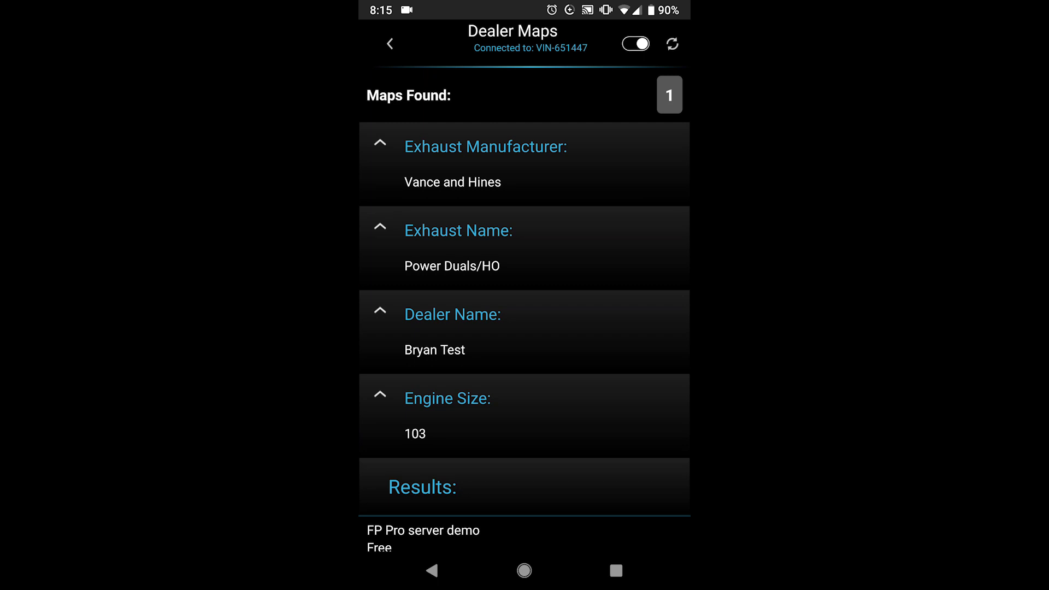
Flash the free "FP Pro server demo" dealer map to the bike and complete the programming process
scroll(524, 328, "down", 1)
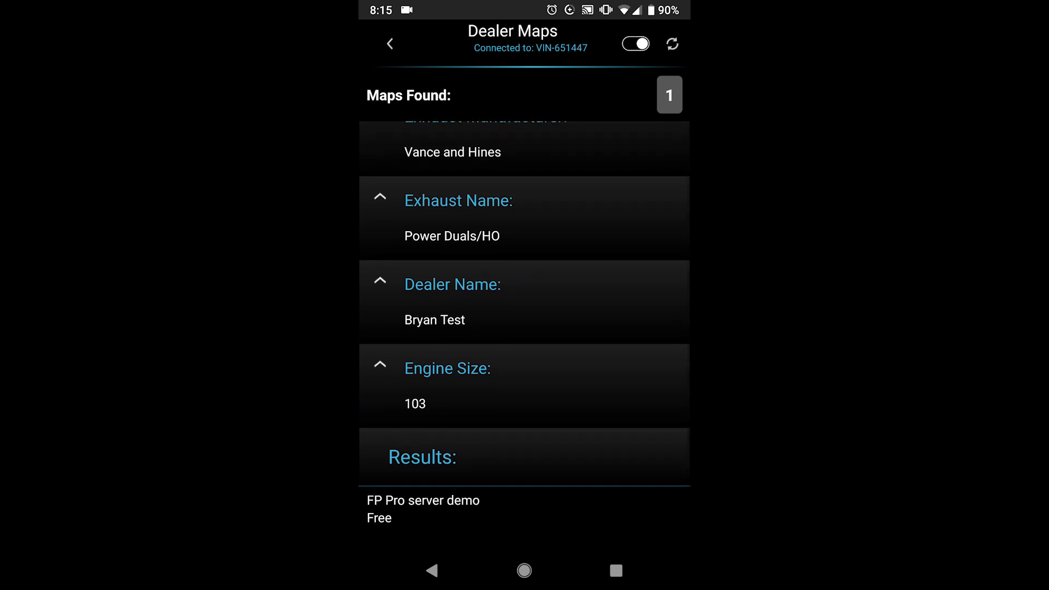
left_click(423, 508)
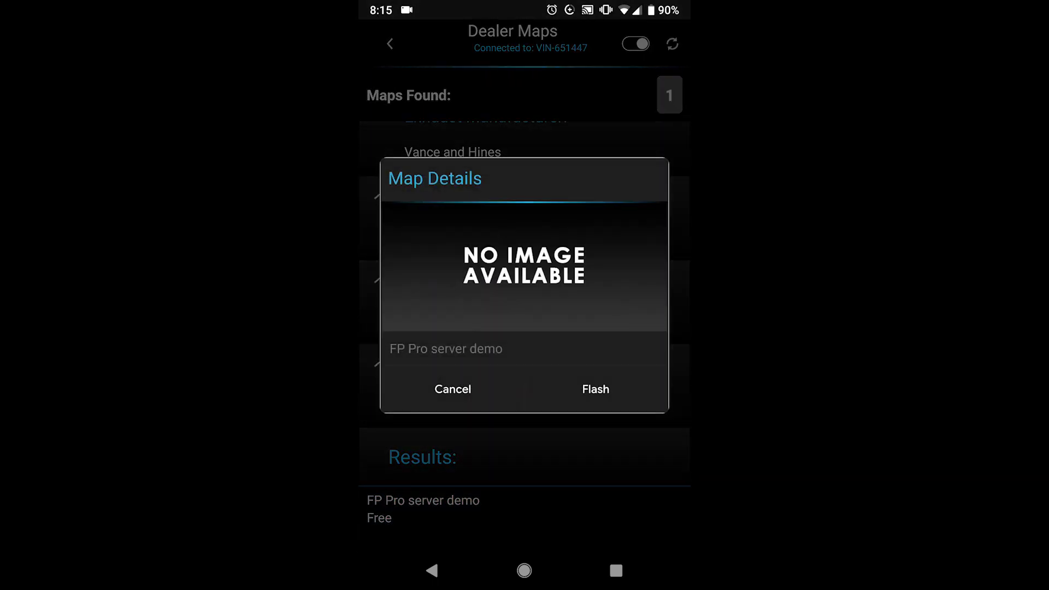
left_click(595, 389)
left_click(582, 385)
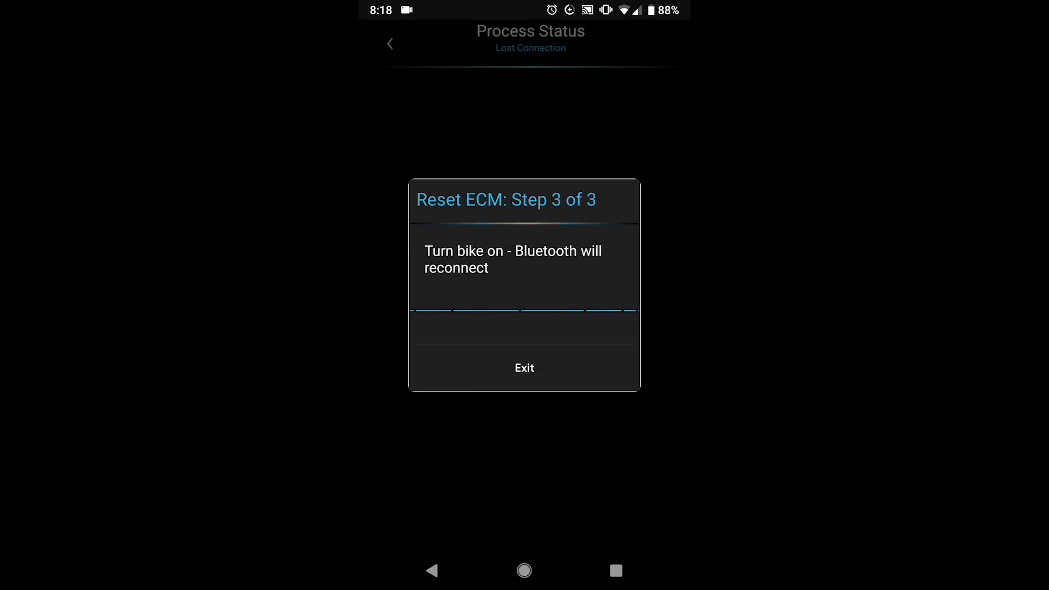
left_click(525, 516)
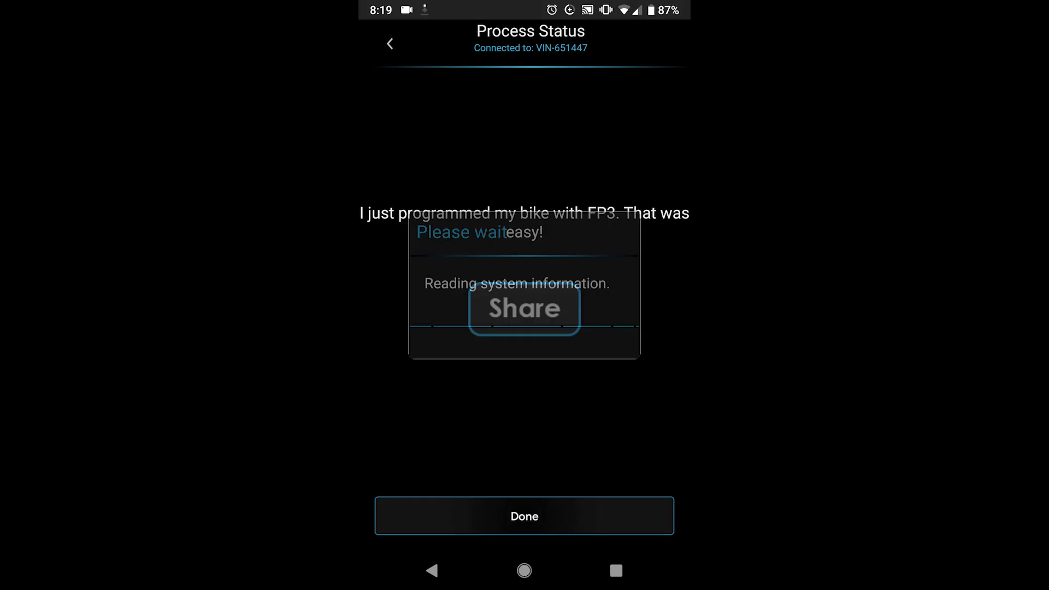